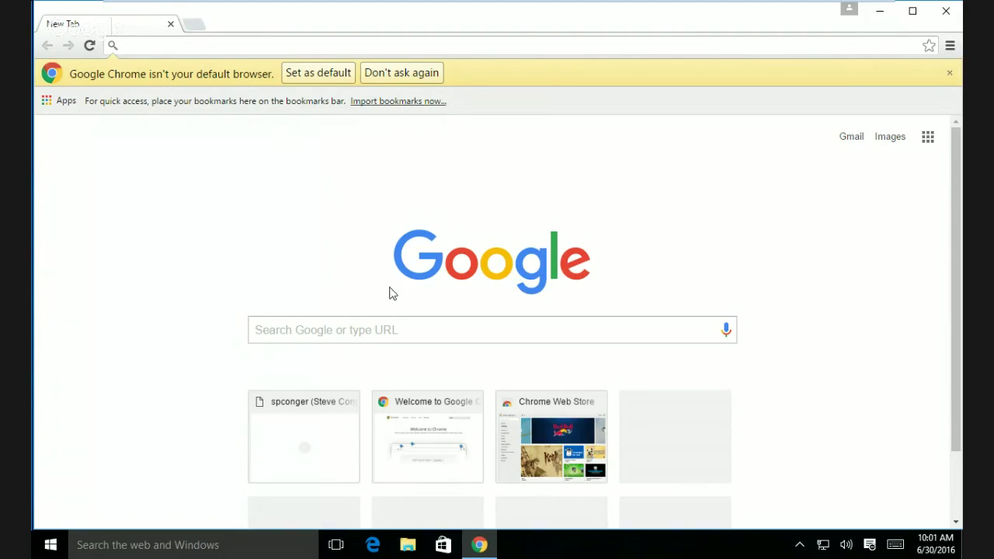
- Go to canvas.seattlecentral.edu by typing 'canvas' in the omnibox and picking the suggestion
scroll(499, 392, "down", 2)
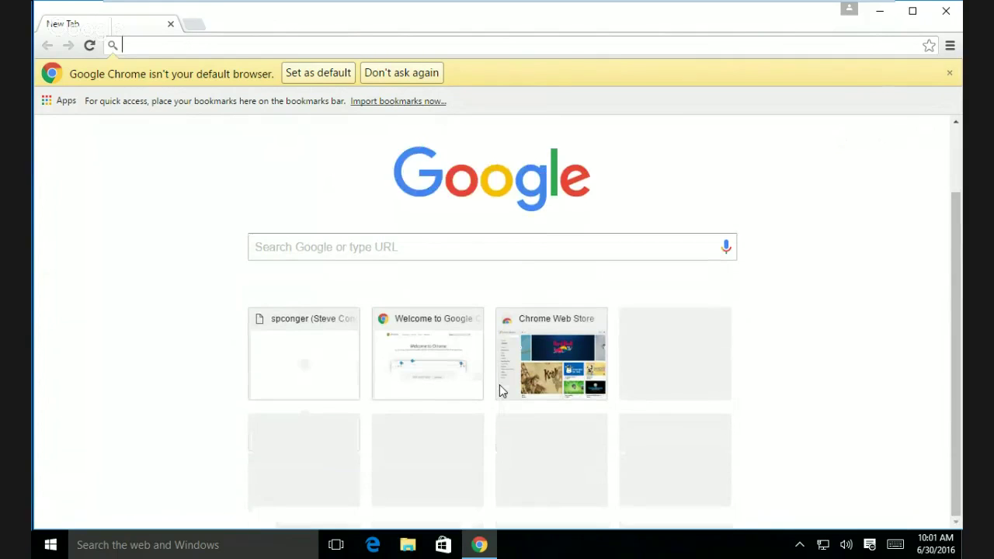
scroll(357, 202, "up", 2)
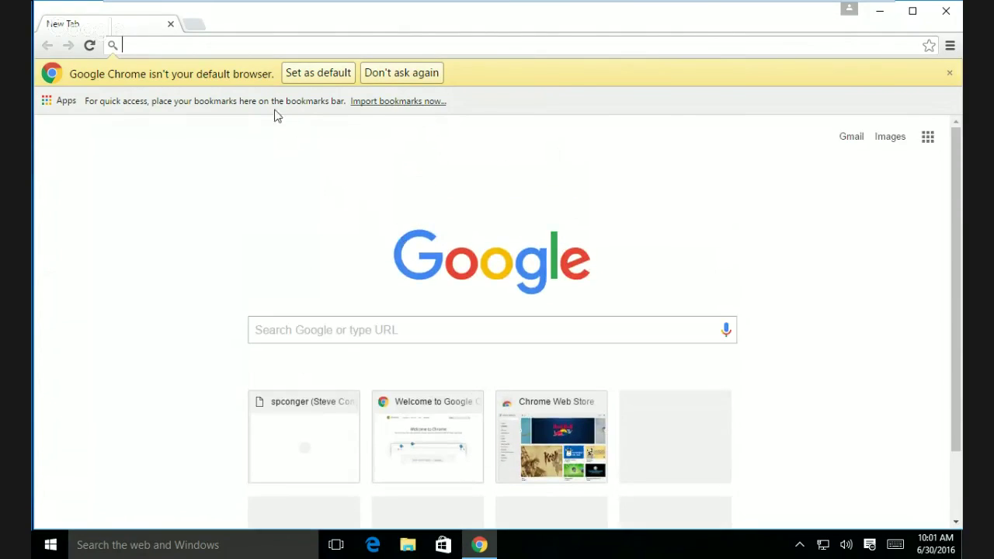
scroll(309, 360, "down", 2)
scroll(309, 360, "up", 2)
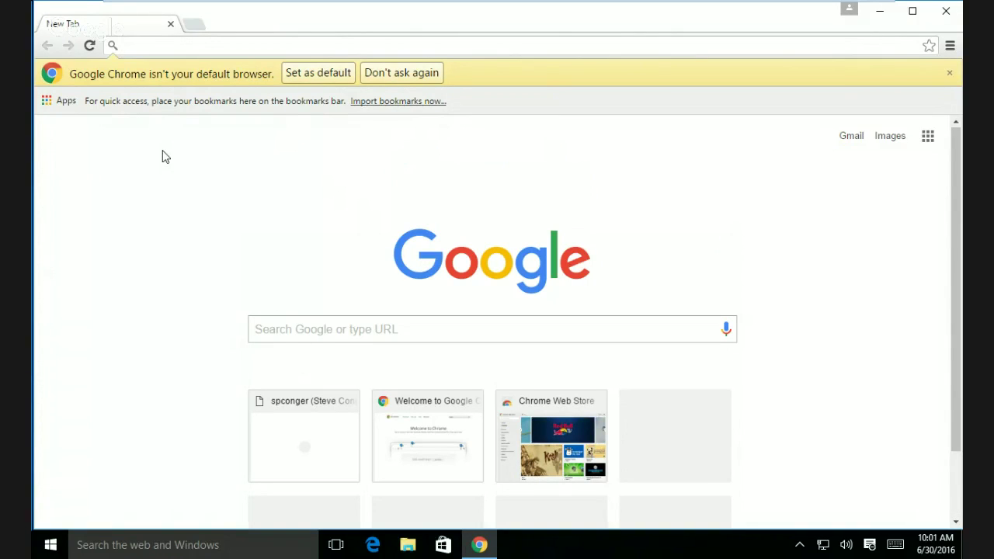
type("canvas")
key("Delete")
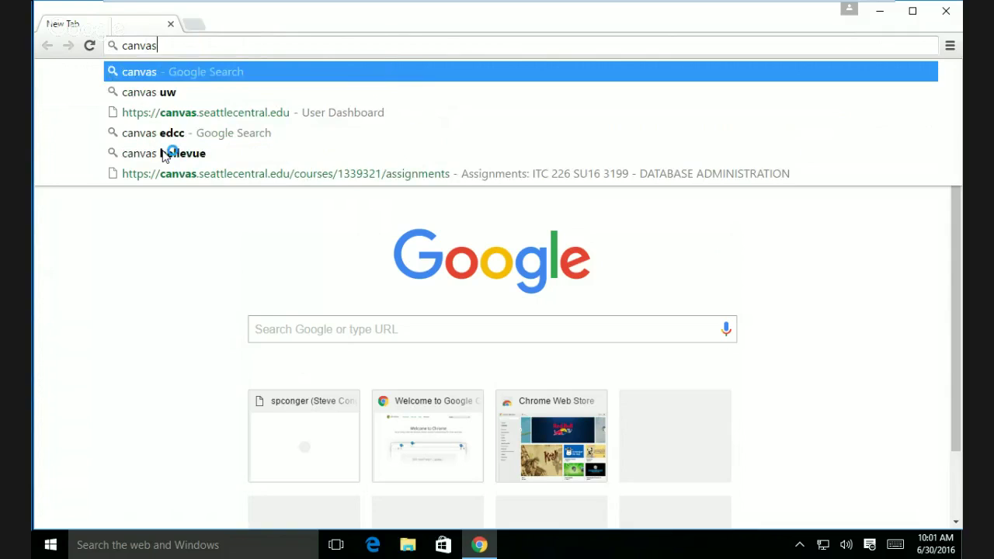
left_click(238, 115)
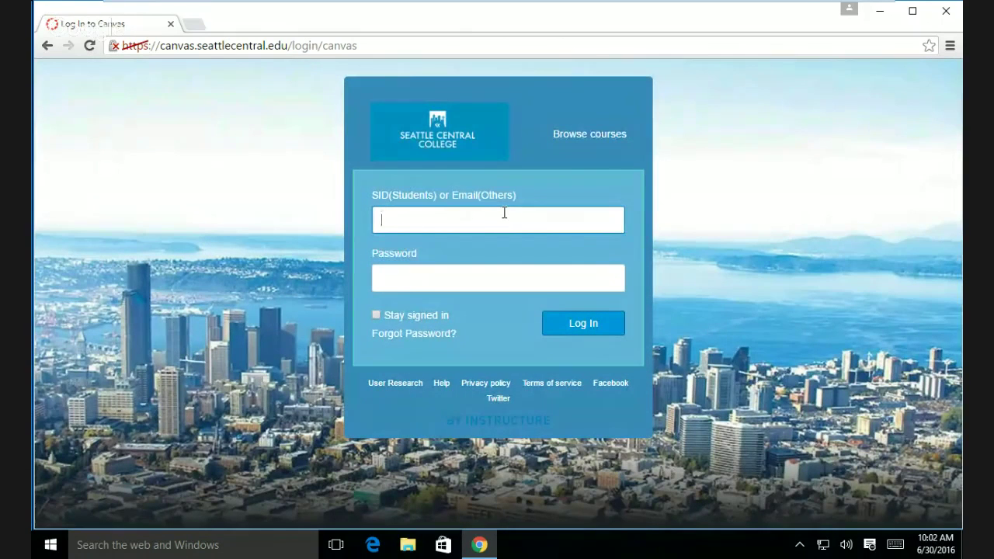
- Log in to Canvas with the saved account e-mail and password, then scroll to the course cards
type("steven ")
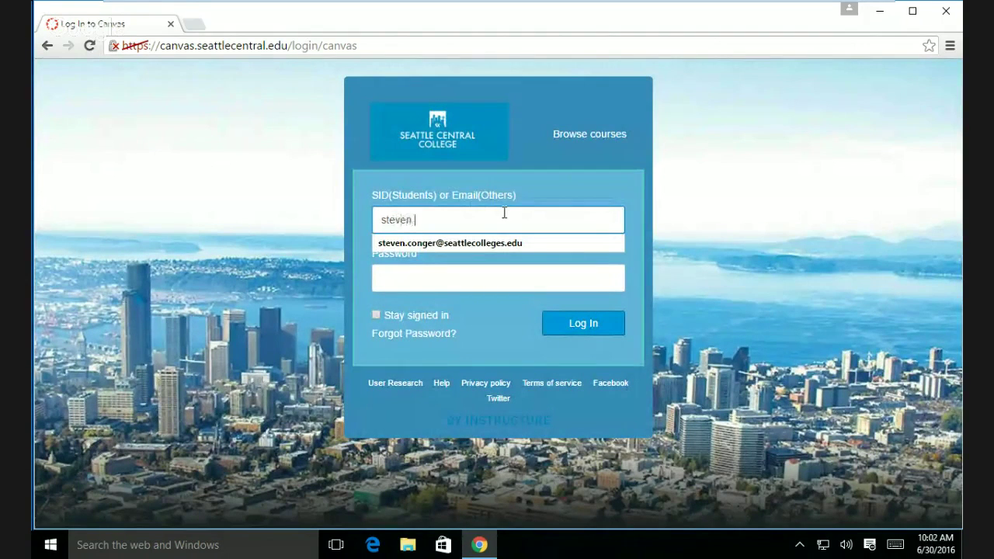
type("conger")
left_click(499, 242)
left_click(485, 272)
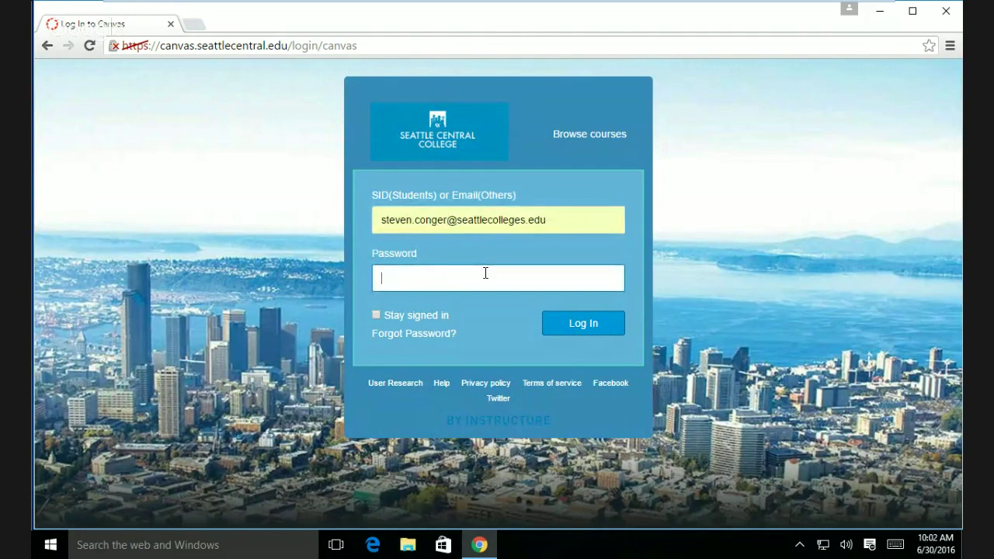
type("••••••••")
left_click(578, 325)
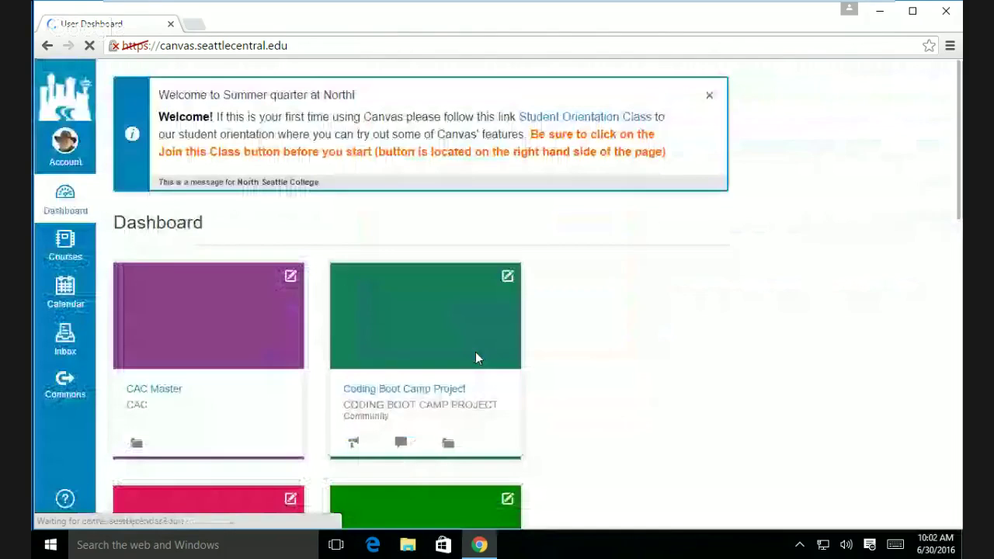
scroll(568, 346, "down", 3)
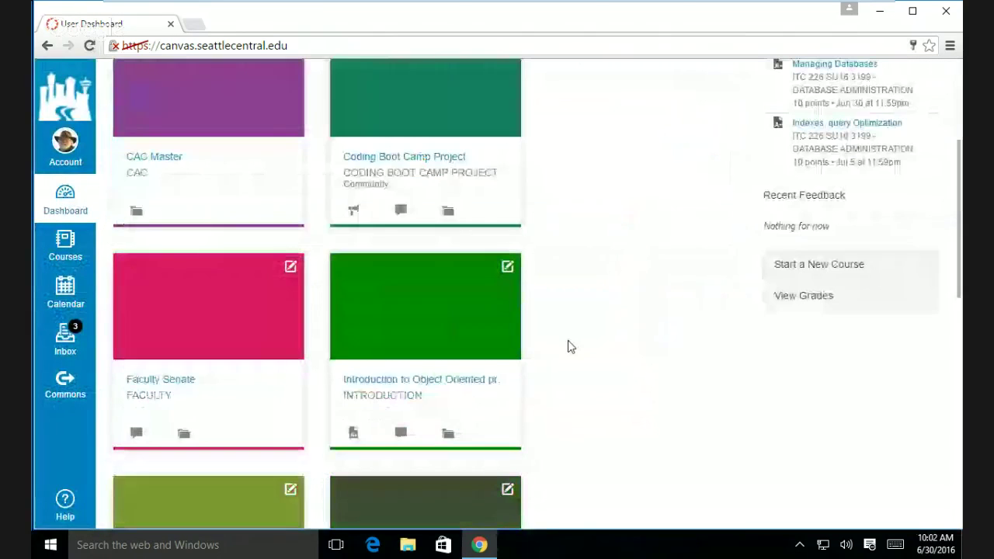
scroll(567, 346, "down", 5)
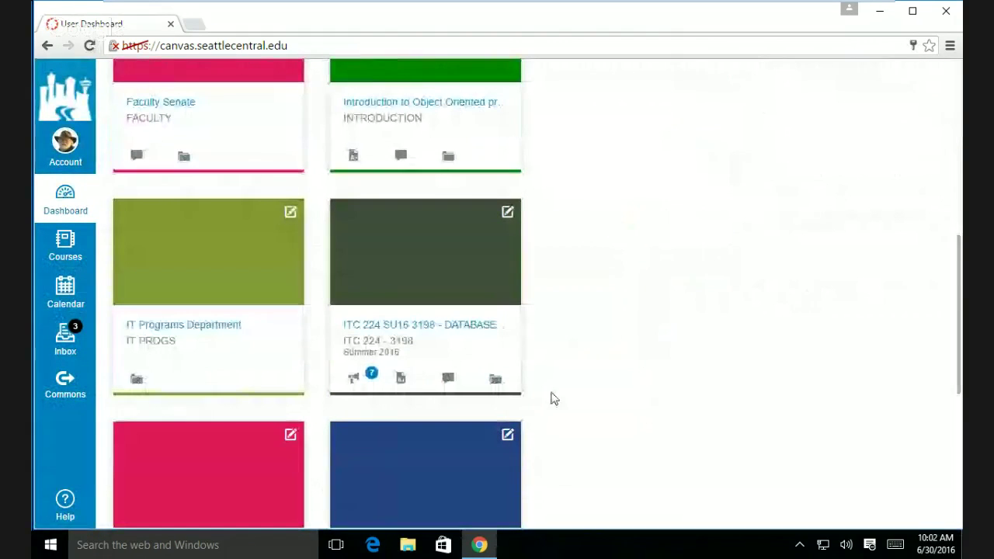
- Open the ITC 224 - 3198 course and go to its Files page
left_click(413, 327)
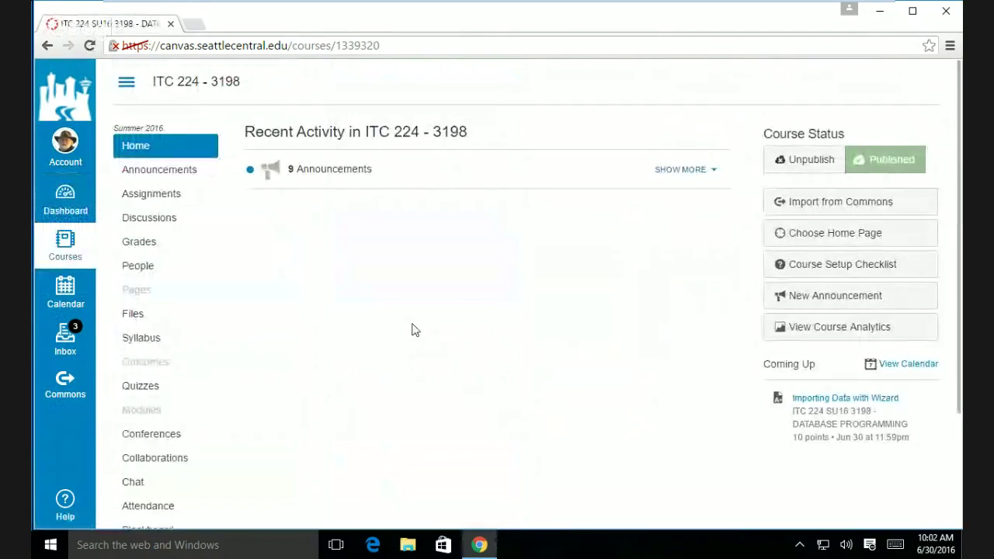
left_click(143, 317)
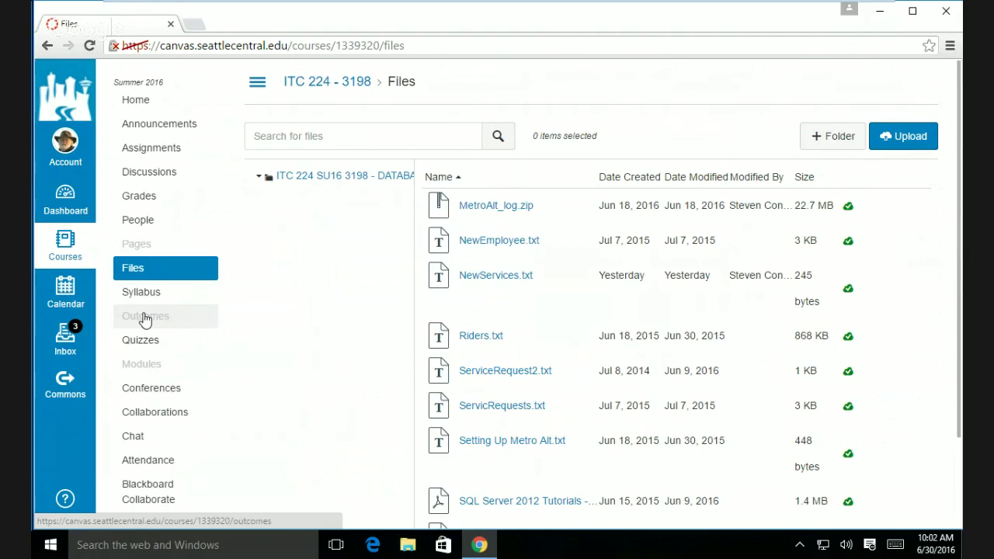
left_click(503, 275)
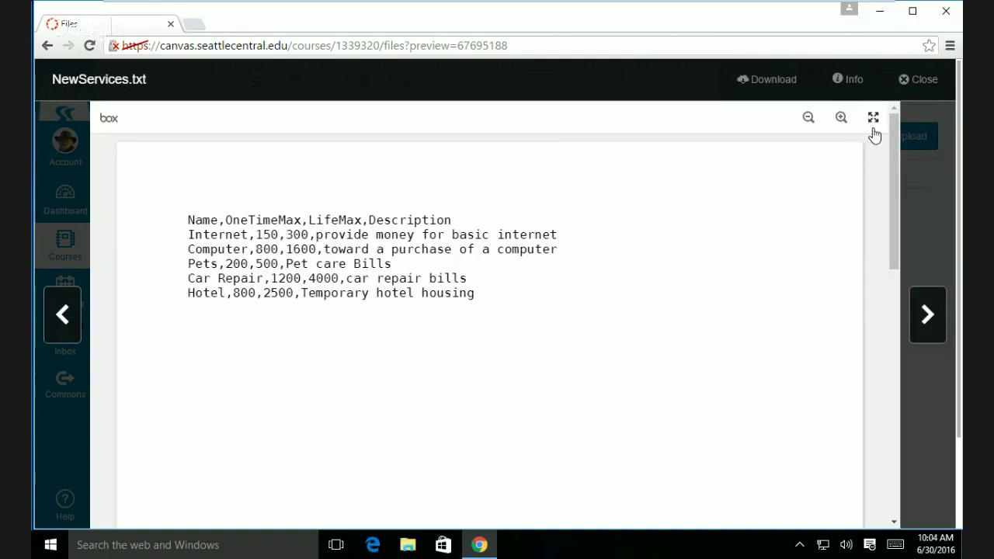
left_click(938, 79)
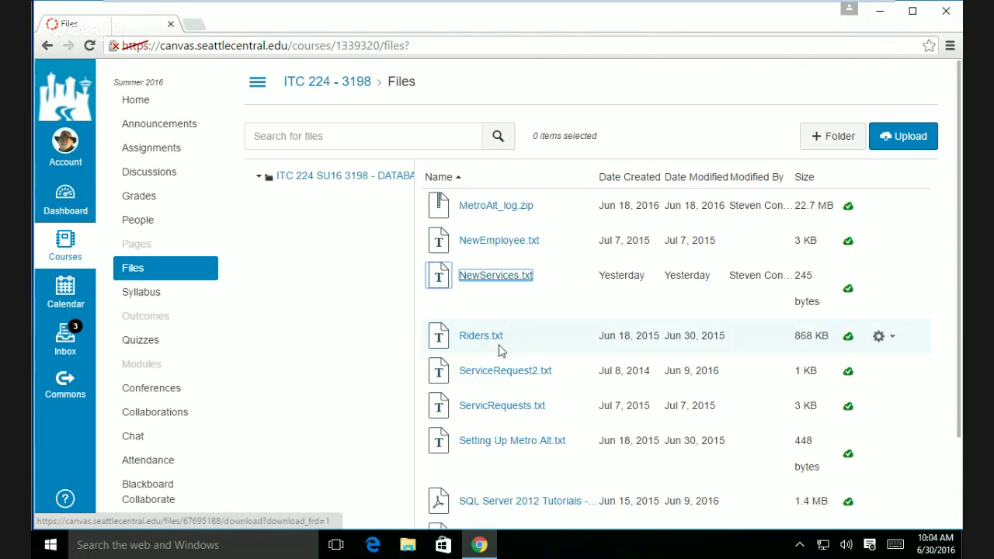
- Preview NewEmployee.txt, close it, then open the readable NewServices.txt preview
left_click(501, 242)
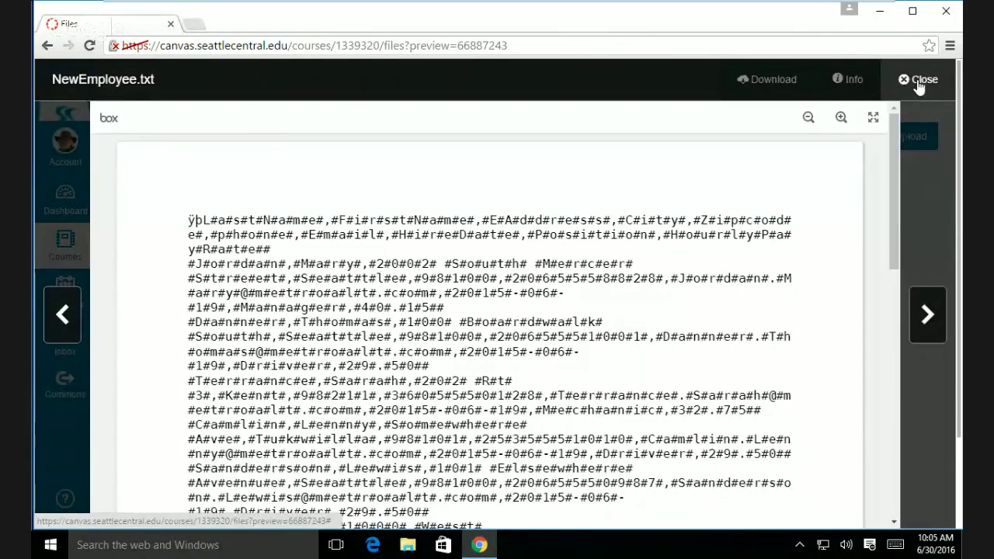
left_click(918, 84)
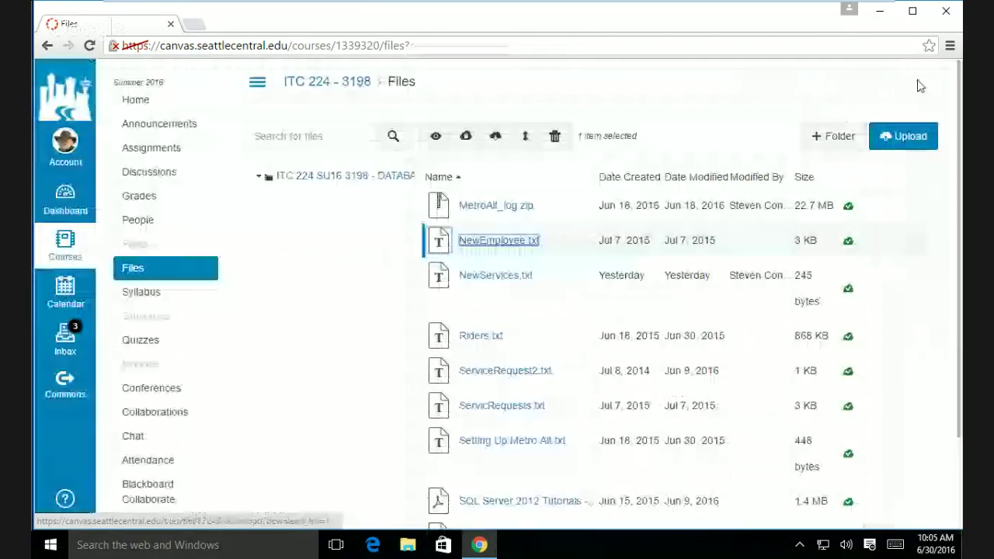
left_click(503, 282)
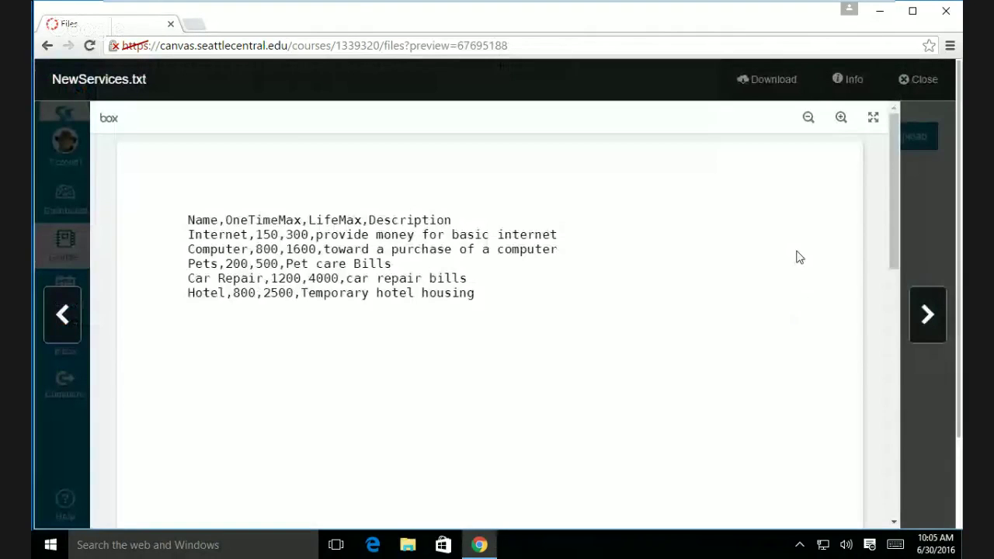
- Download NewServices.txt (245 B) from the preview and open its download-bar options
left_click(768, 83)
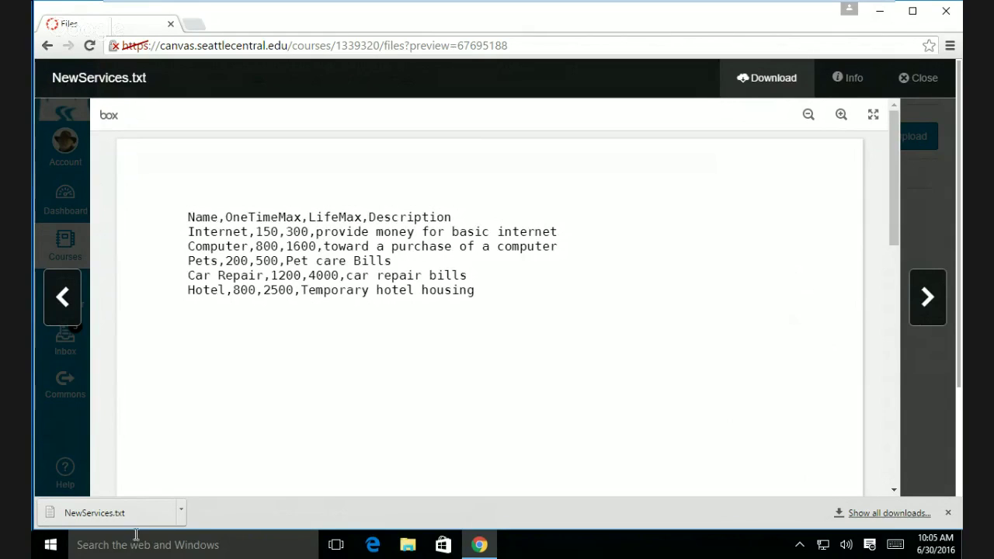
left_click(181, 510)
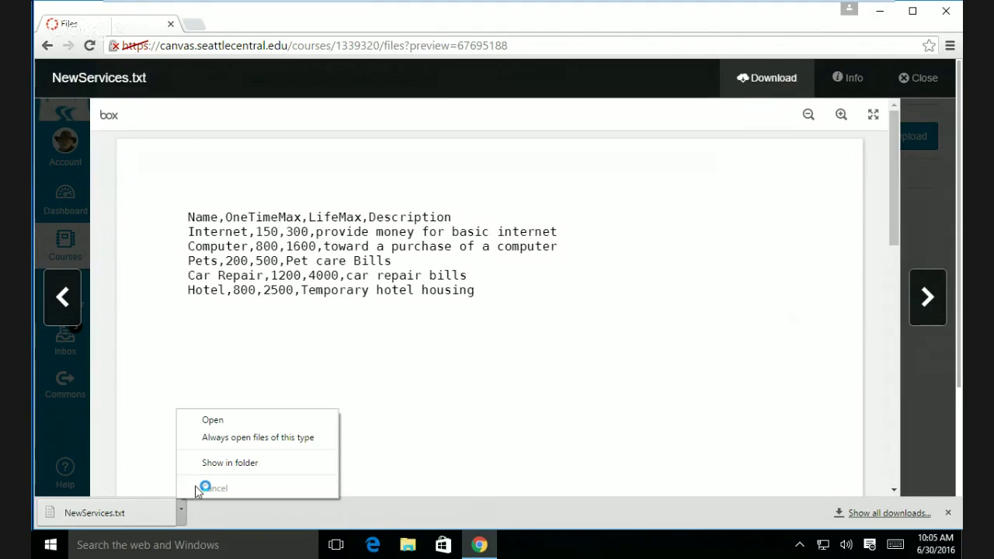
- Copy NewServices from its download folder and paste it onto the Windows desktop
left_click(229, 462)
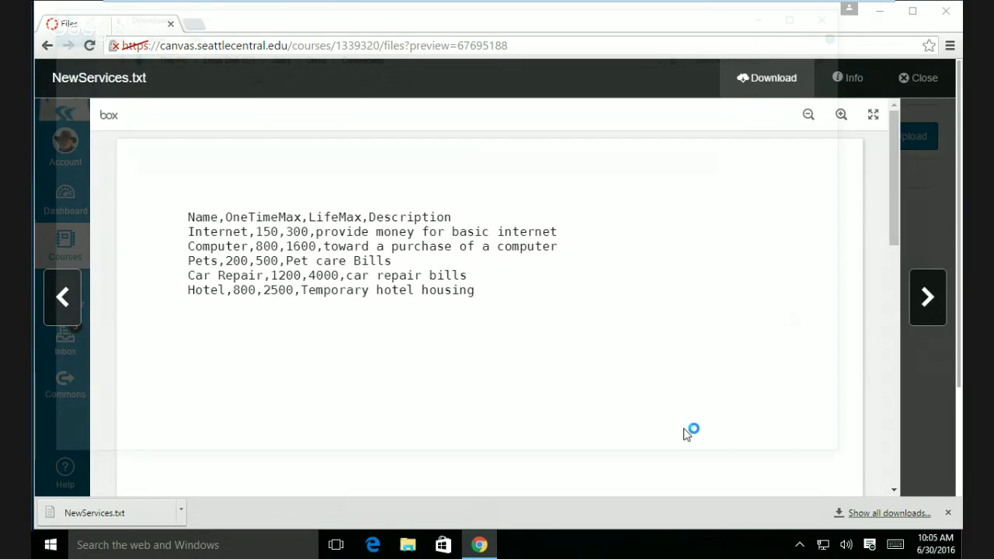
right_click(203, 113)
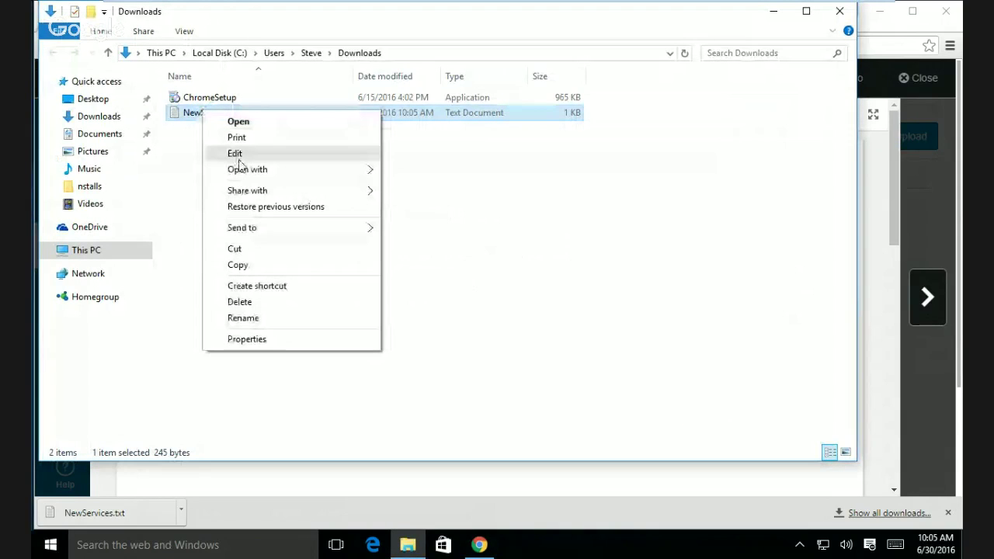
left_click(252, 267)
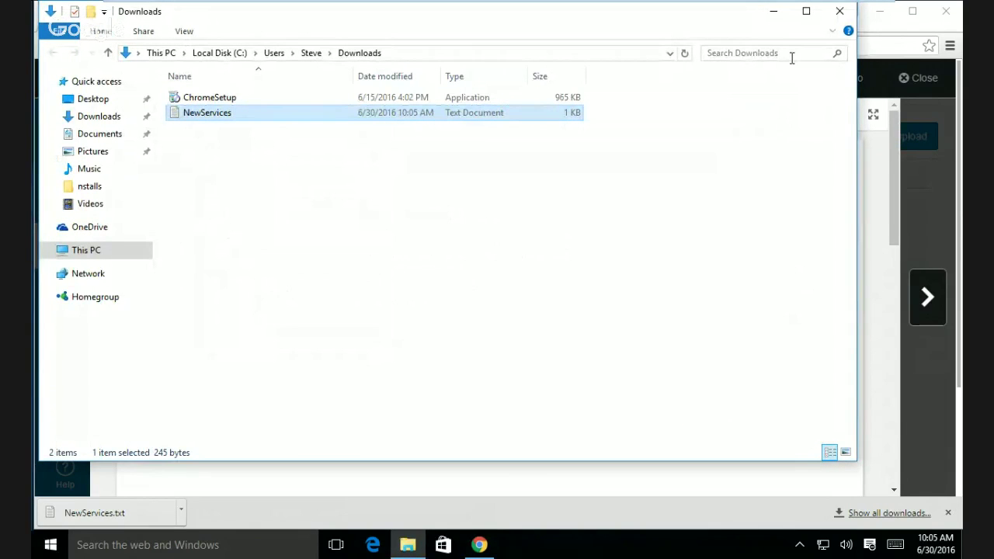
left_click(883, 32)
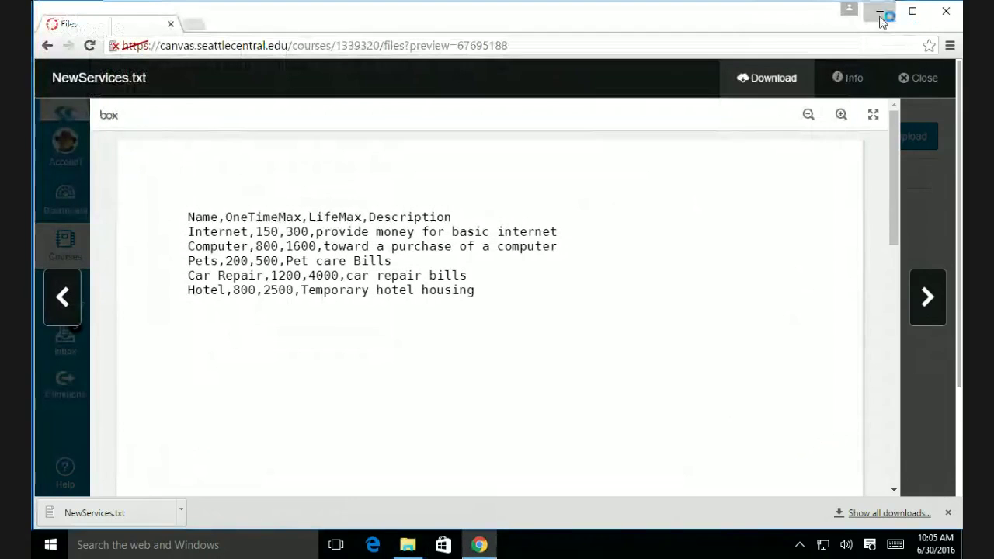
left_click(882, 12)
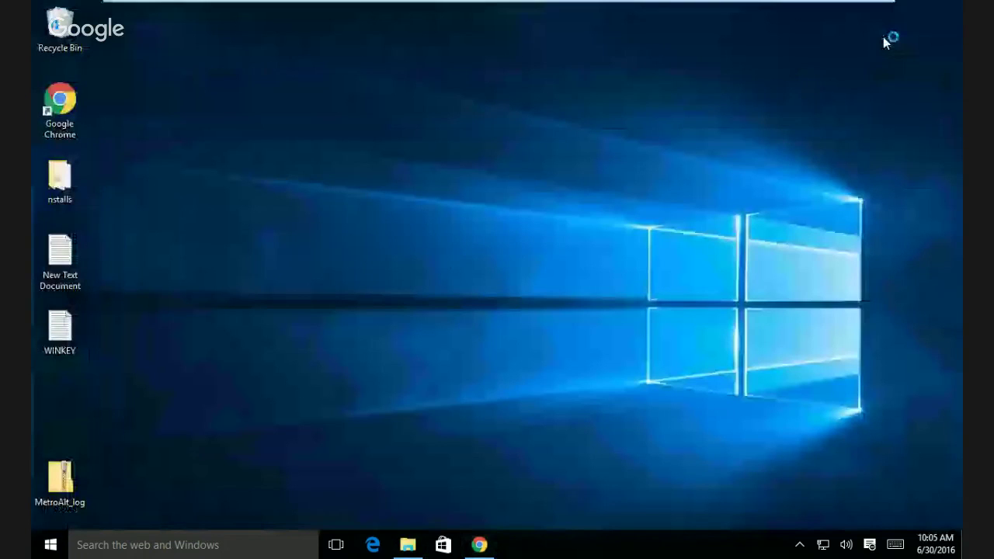
right_click(232, 129)
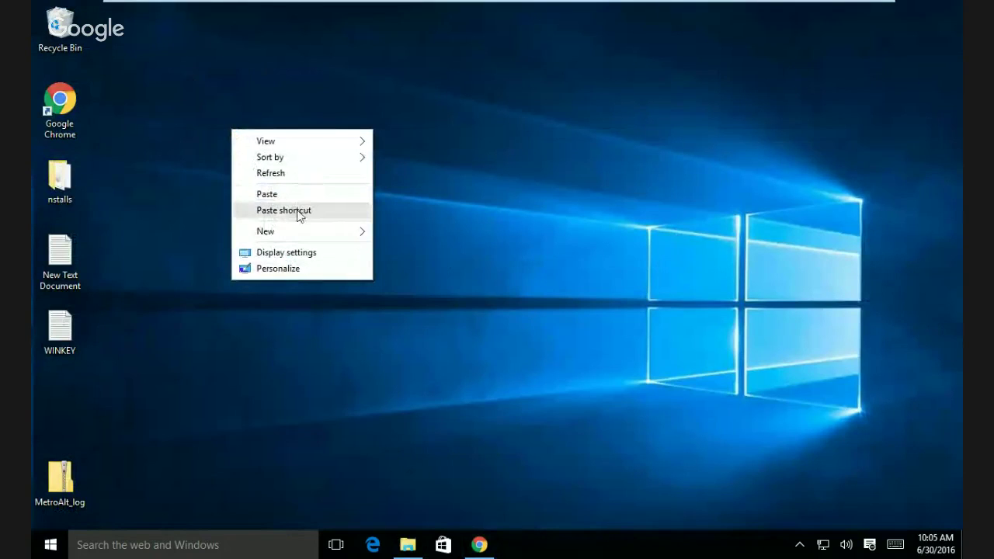
mouse_move(297, 233)
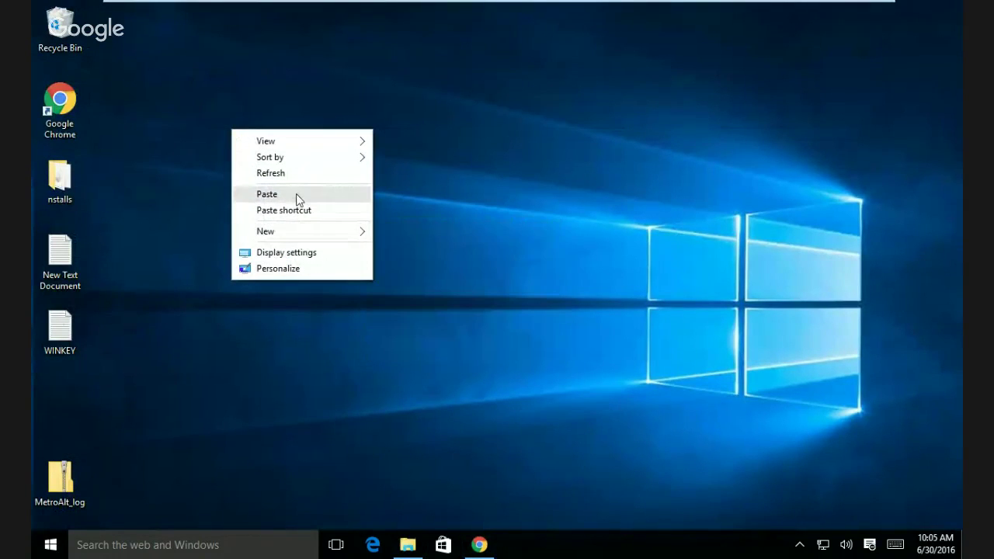
left_click(266, 194)
left_click(507, 186)
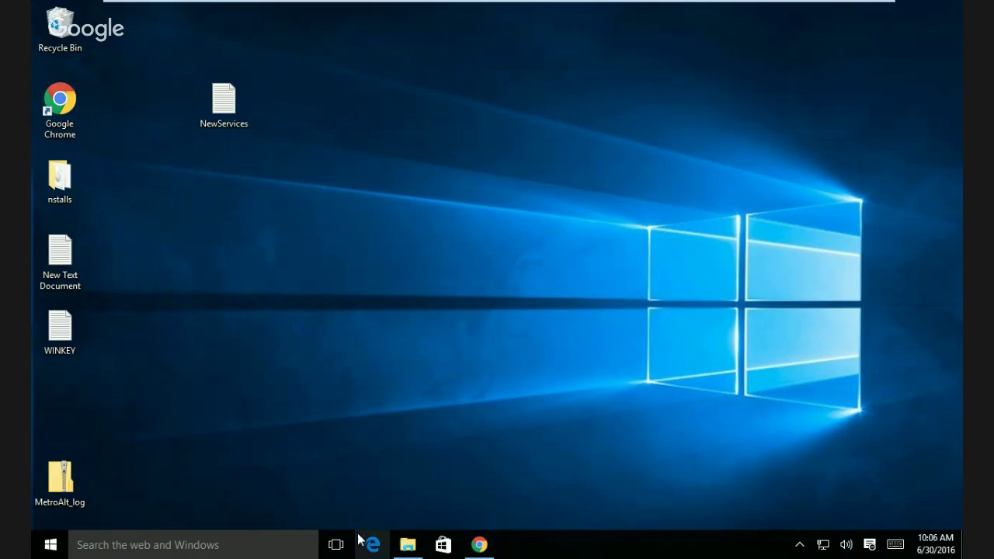
- Search 'sql' and launch SQL Server 2014 Management Studio from Best match
left_click(117, 545)
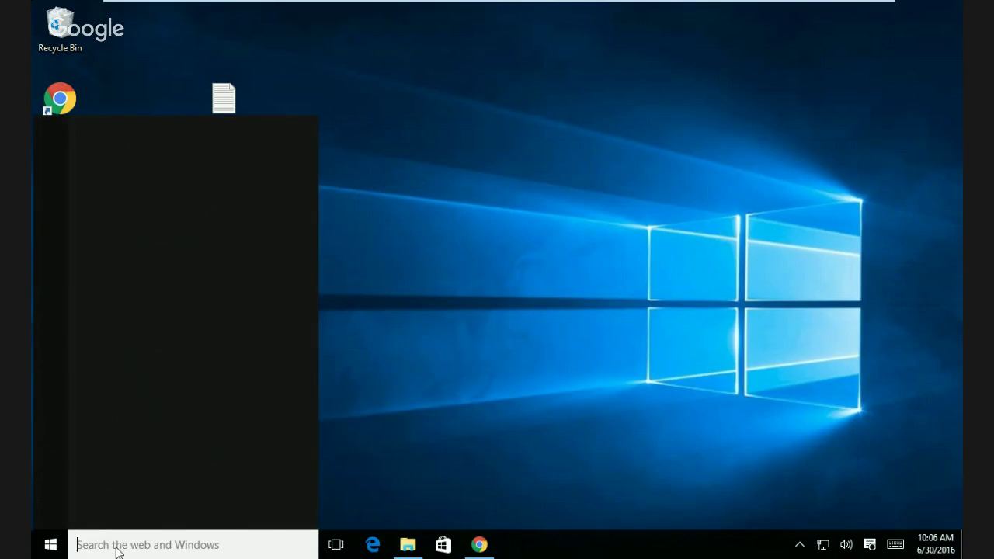
type("sql")
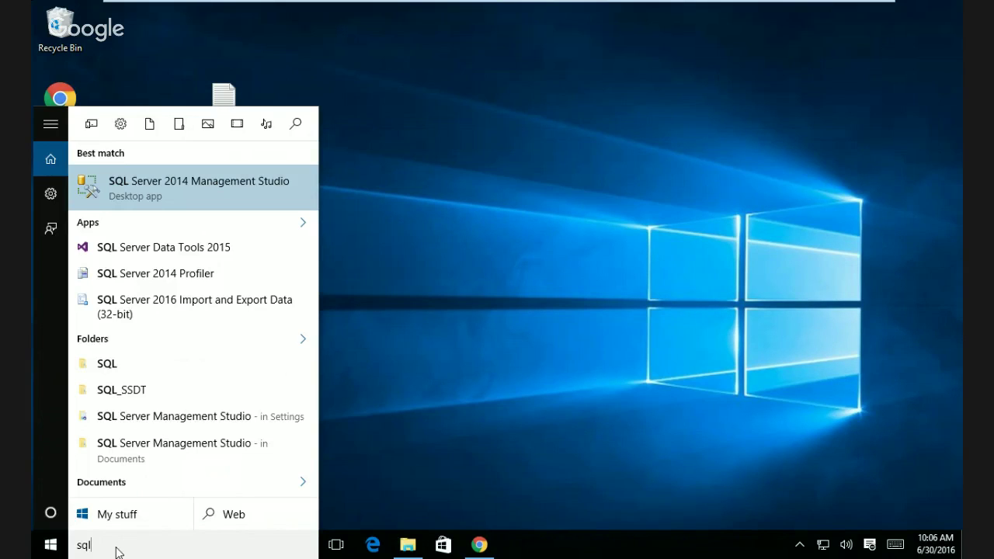
left_click(181, 202)
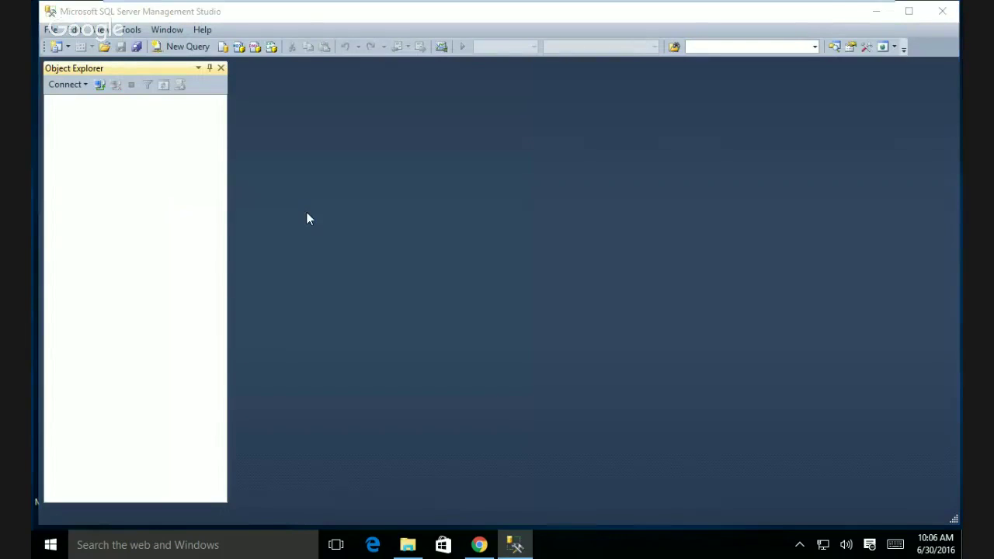
- Connect to the local server with Windows Authentication, then minimize Management Studio
left_click(444, 294)
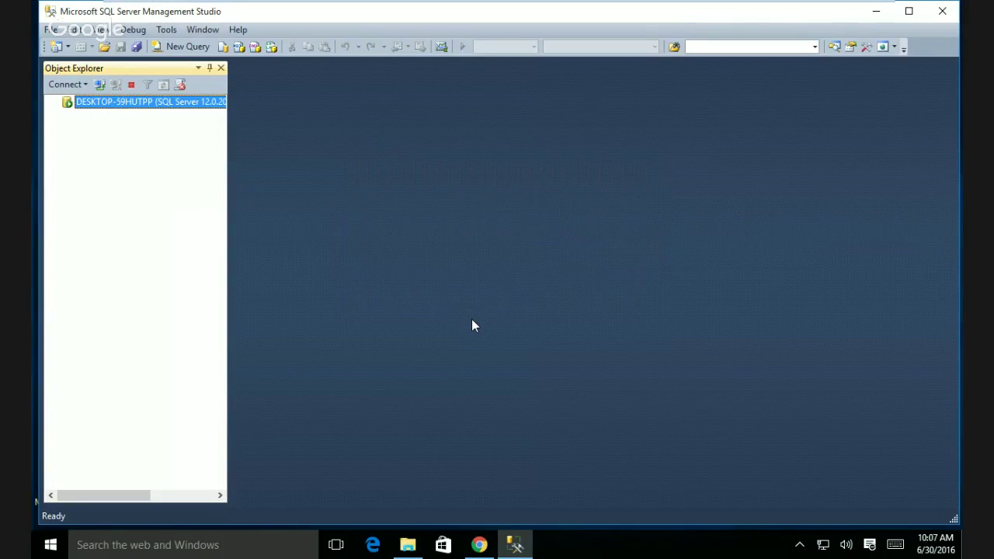
left_click(875, 11)
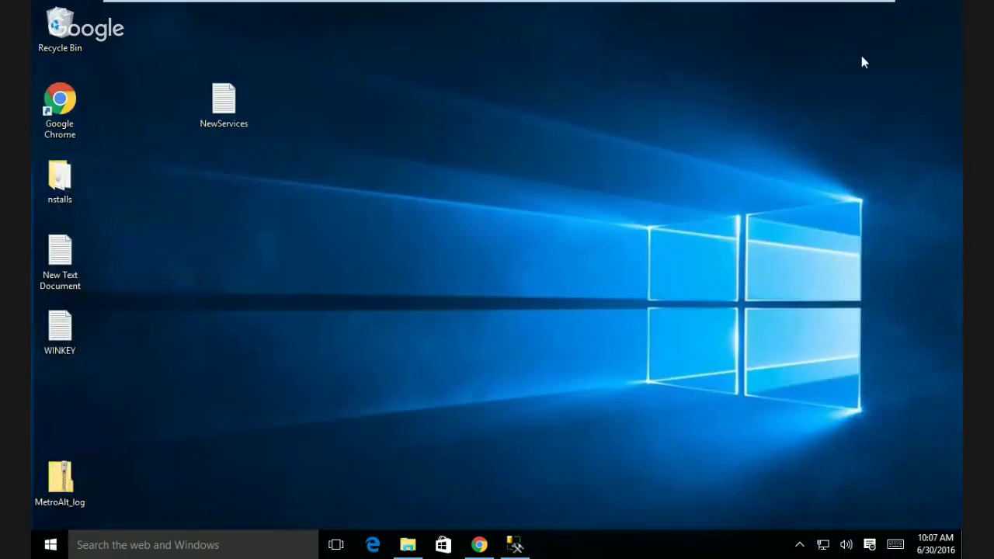
left_click(51, 546)
- Launch SQL Server 2014 Configuration Manager as administrator and show the SQL Server Services list
left_click(85, 546)
type("sql server c")
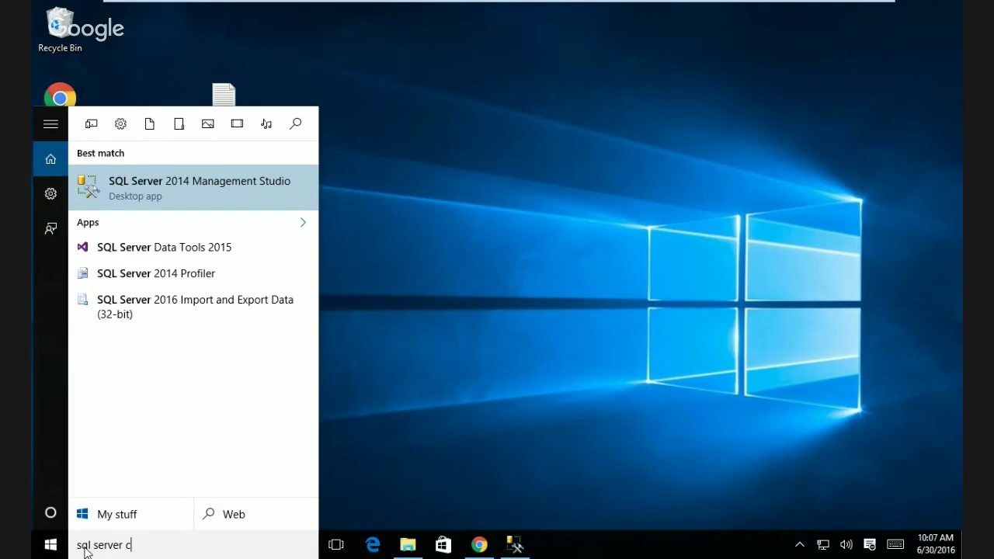
type("on")
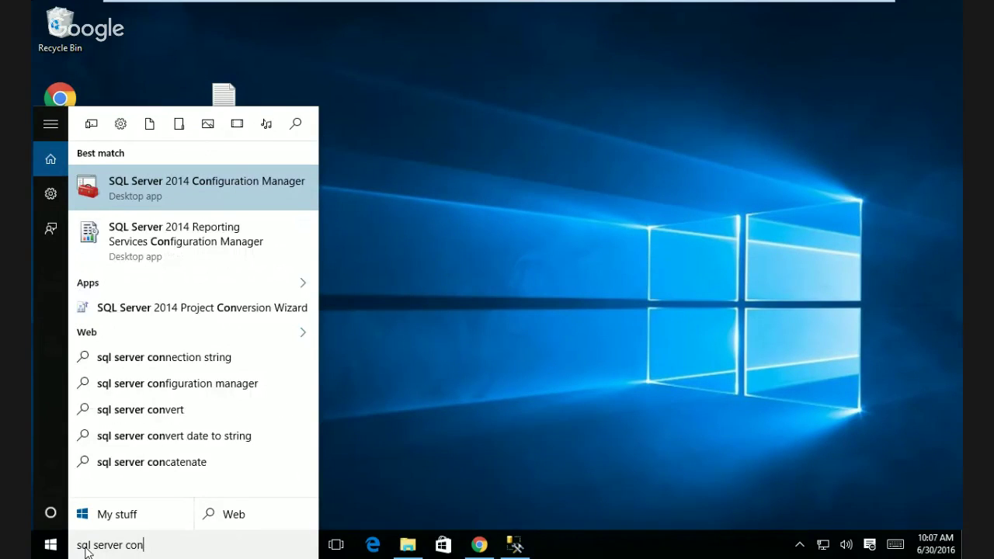
left_click(176, 180)
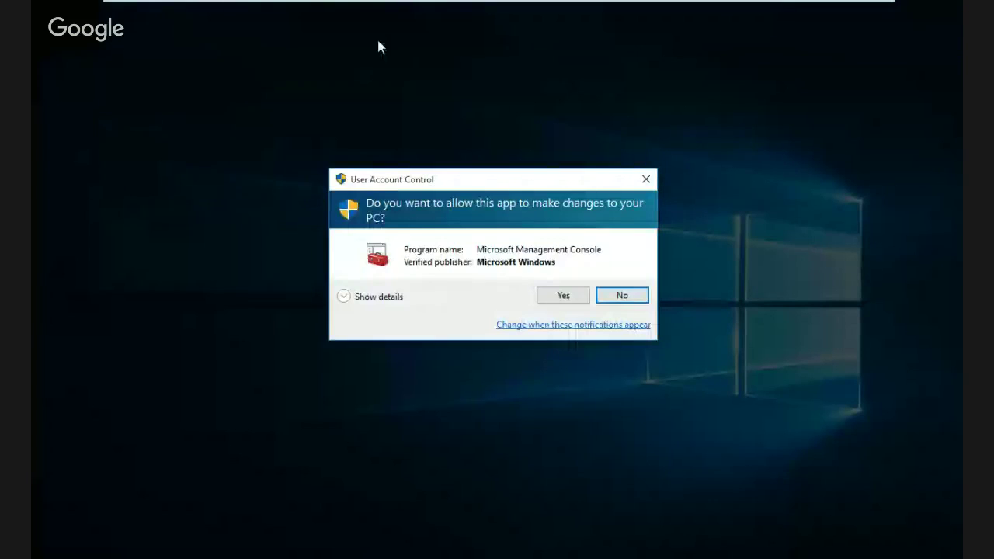
left_click(565, 298)
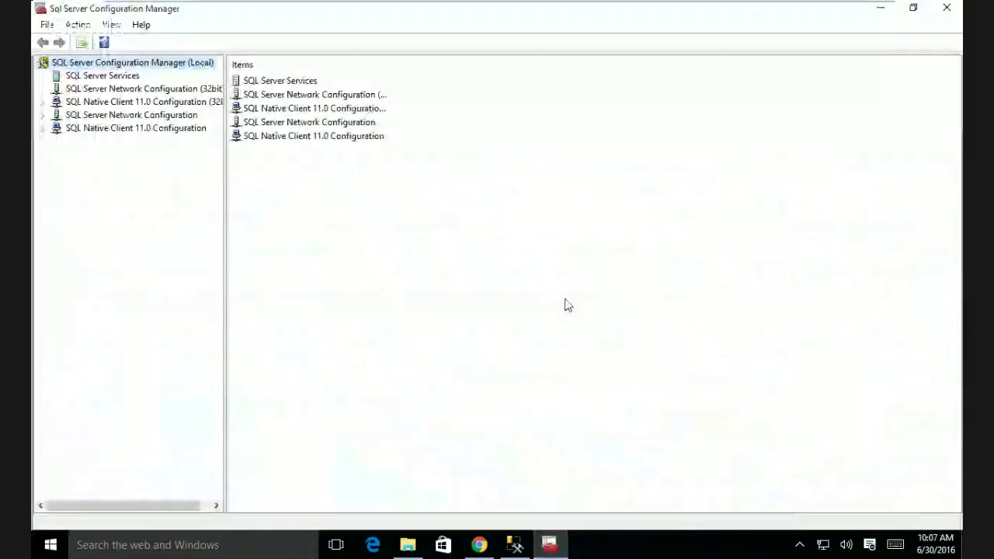
left_click(297, 84)
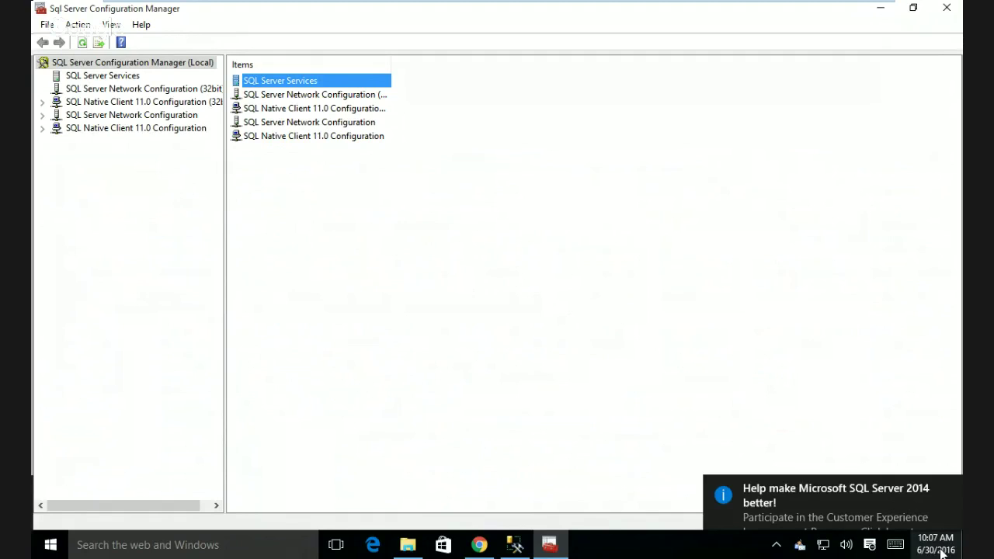
left_click(112, 78)
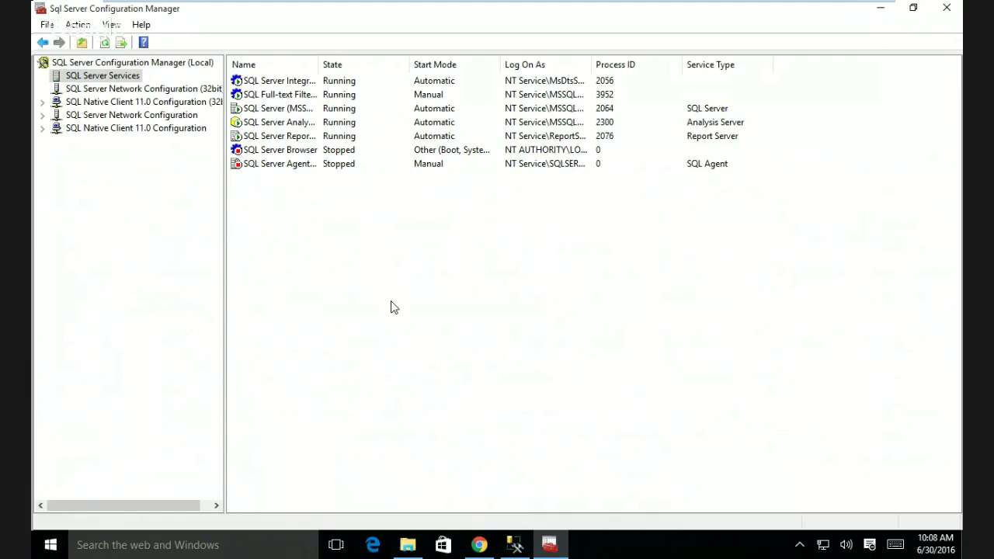
- Check the SQL Server (MSSQL...) service's Start/Stop options, then close Configuration Manager
right_click(289, 110)
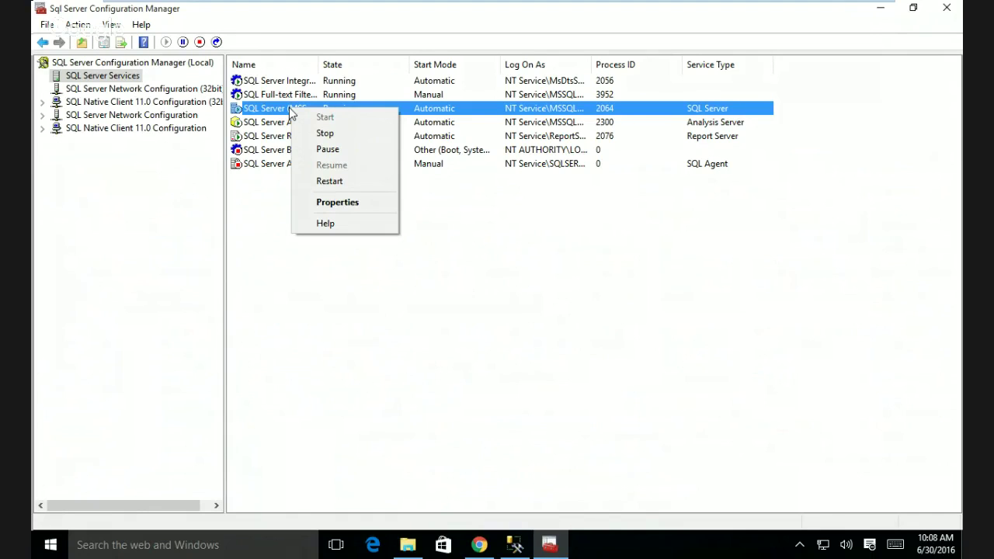
left_click(543, 348)
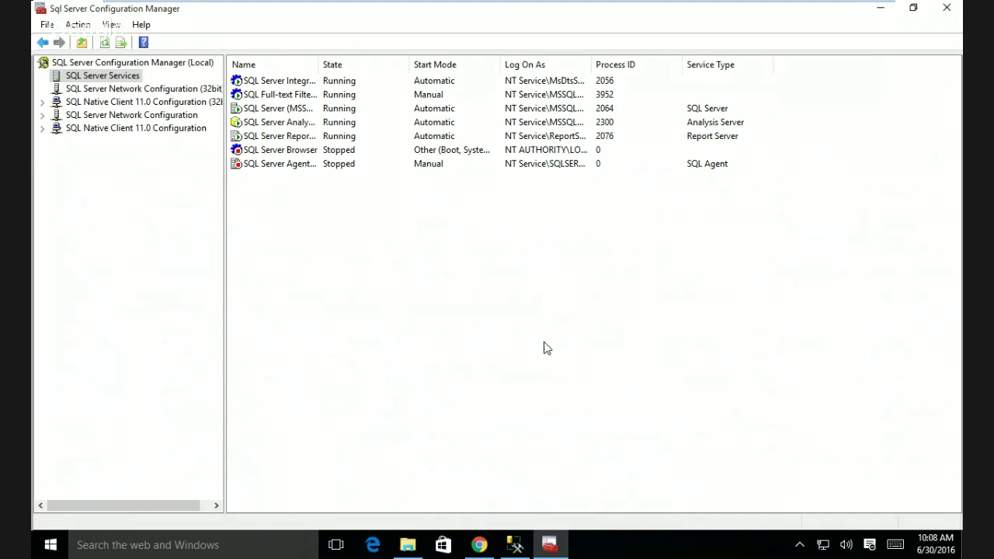
left_click(334, 111)
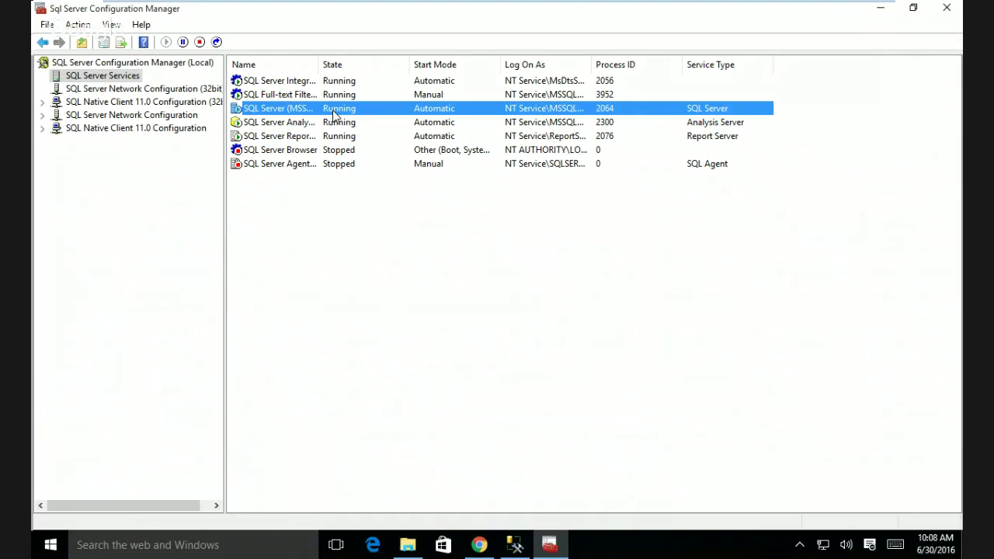
left_click(349, 286)
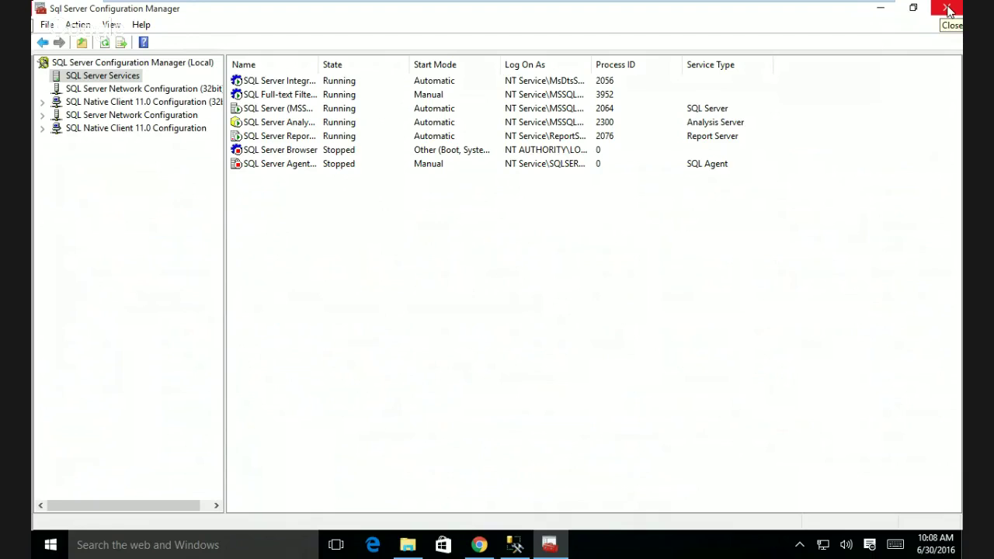
left_click(948, 10)
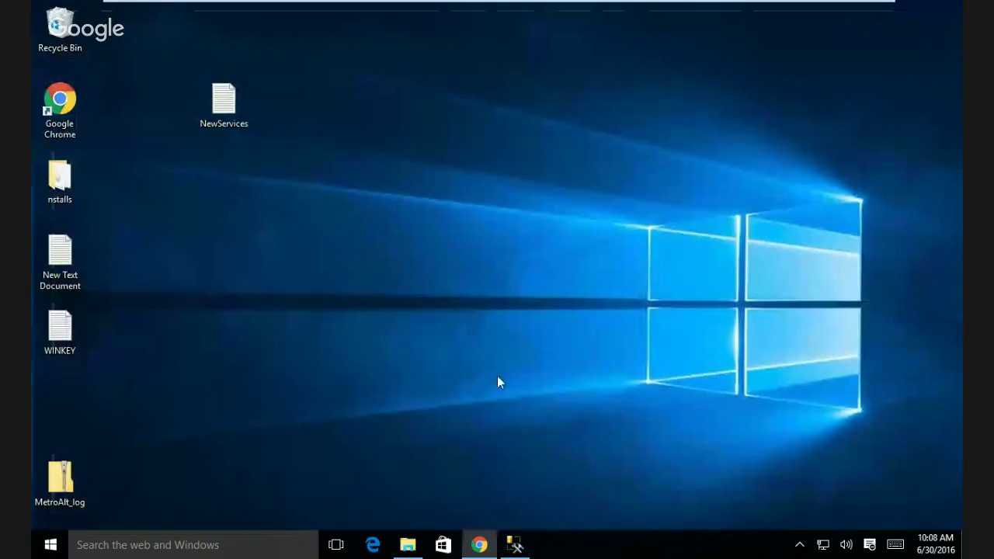
- Open a new SQLQuery1.sql window and enable line numbers under Text Editor > All Languages
left_click(513, 544)
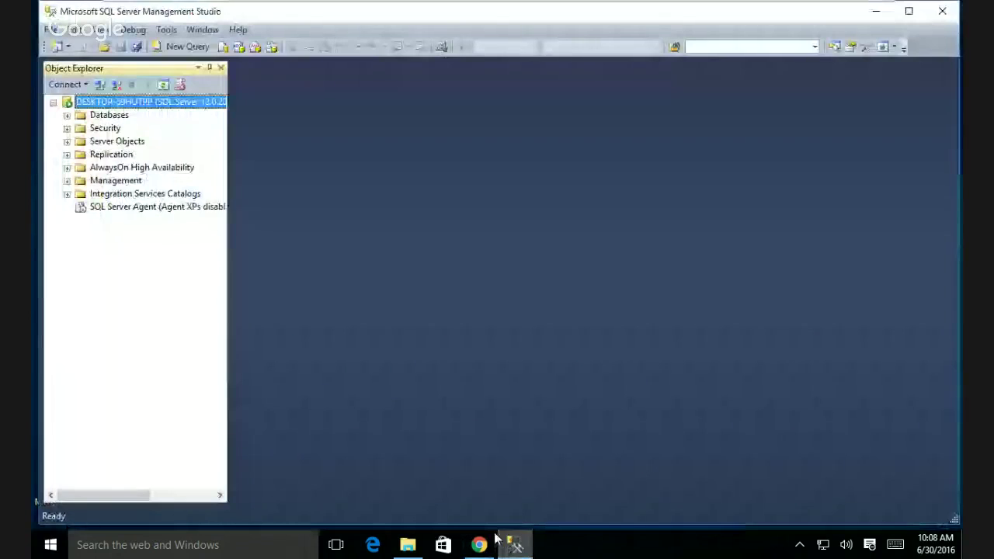
left_click(186, 47)
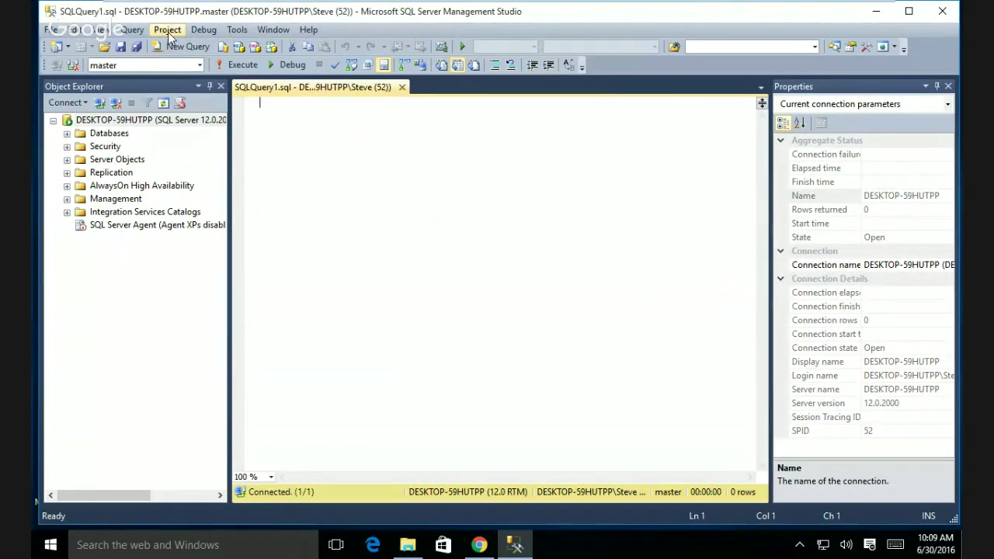
left_click(244, 34)
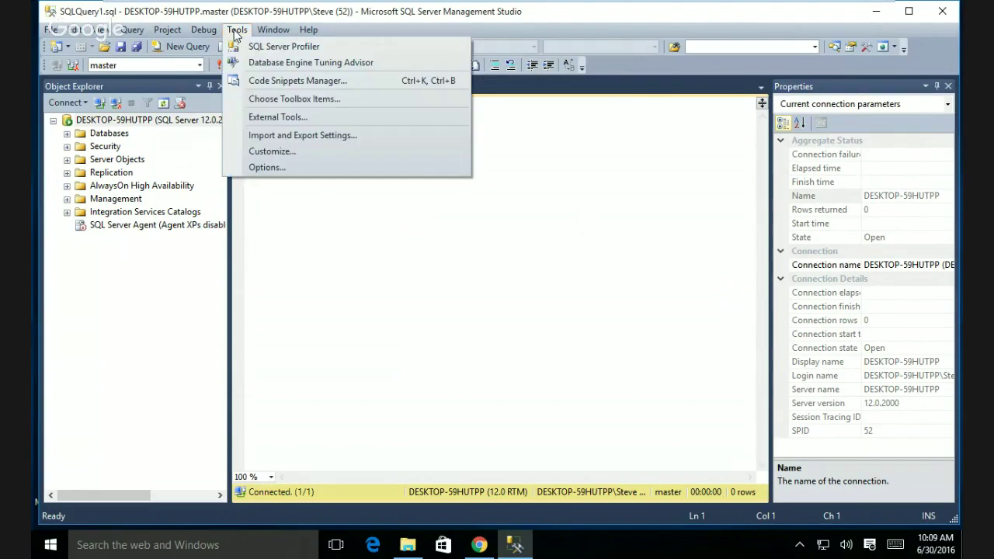
left_click(274, 165)
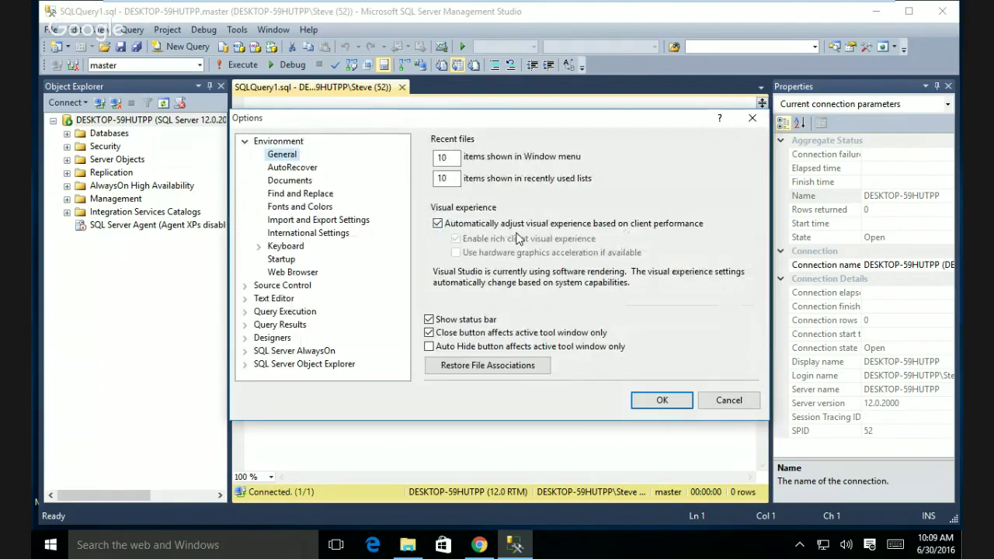
left_click(274, 299)
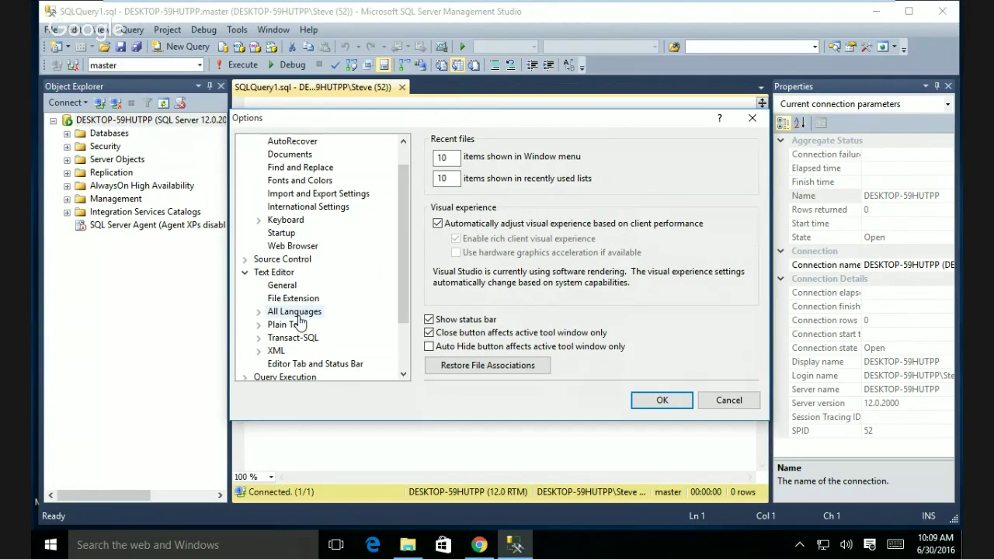
left_click(294, 311)
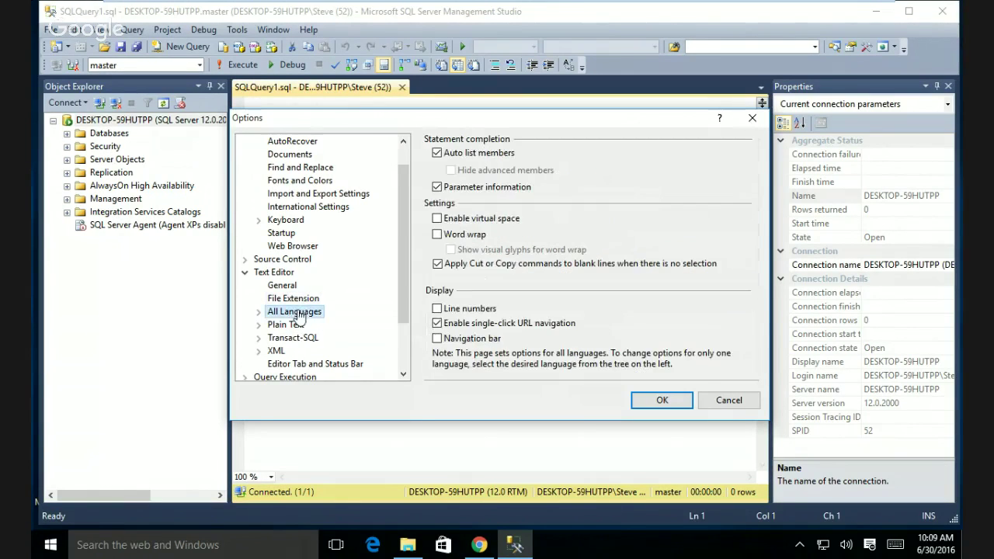
left_click(434, 314)
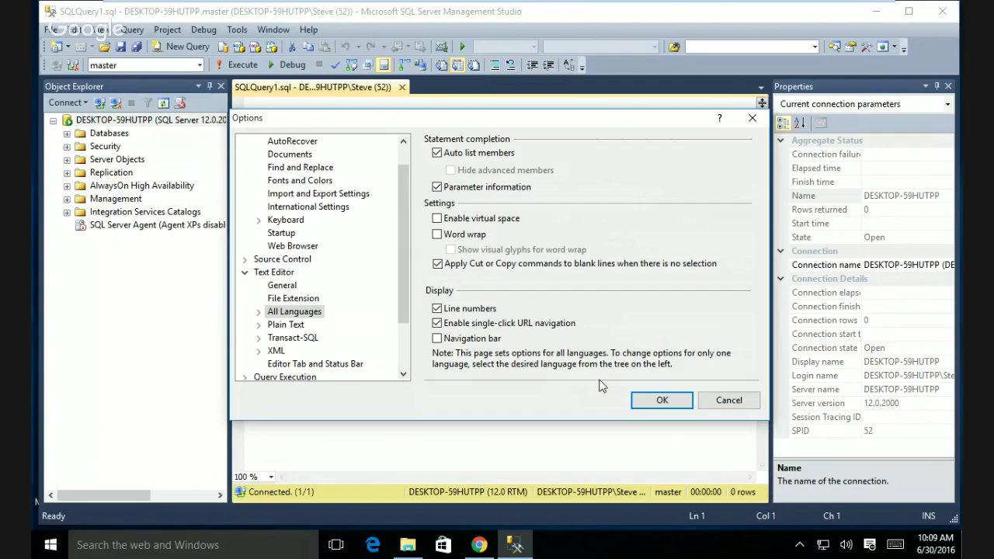
left_click(651, 400)
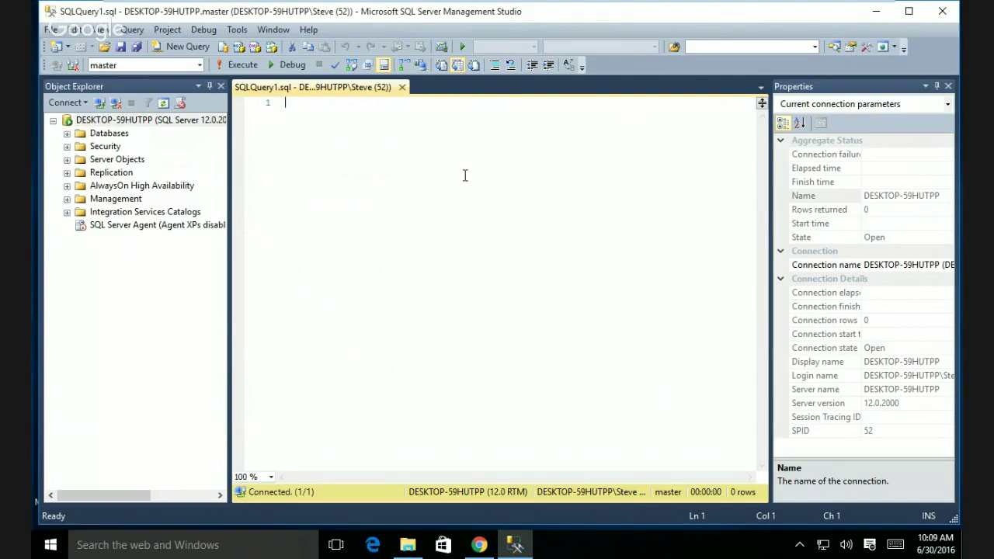
- Expand Databases > Community_Assist > Tables in Object Explorer, then return to Chrome's NewServices.txt preview
left_click(67, 133)
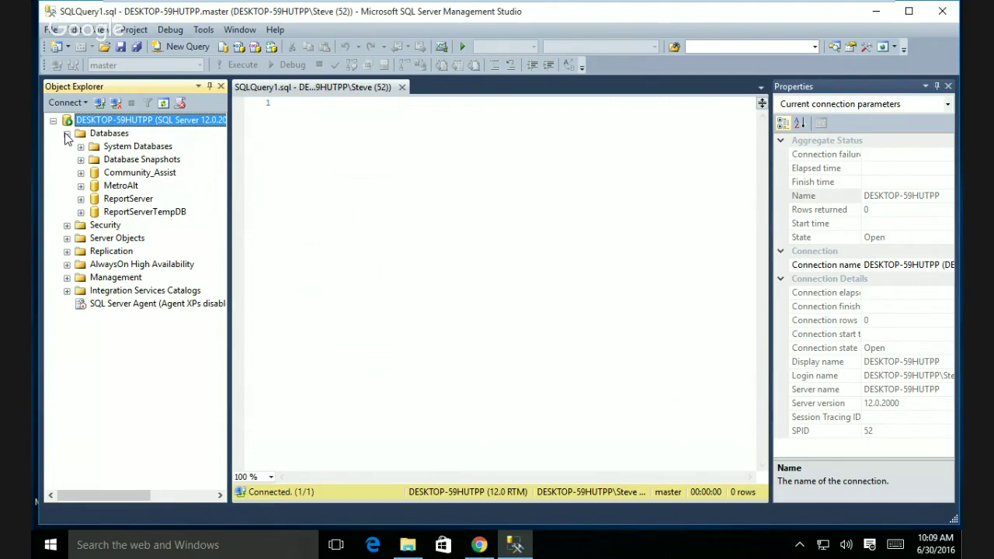
left_click(81, 173)
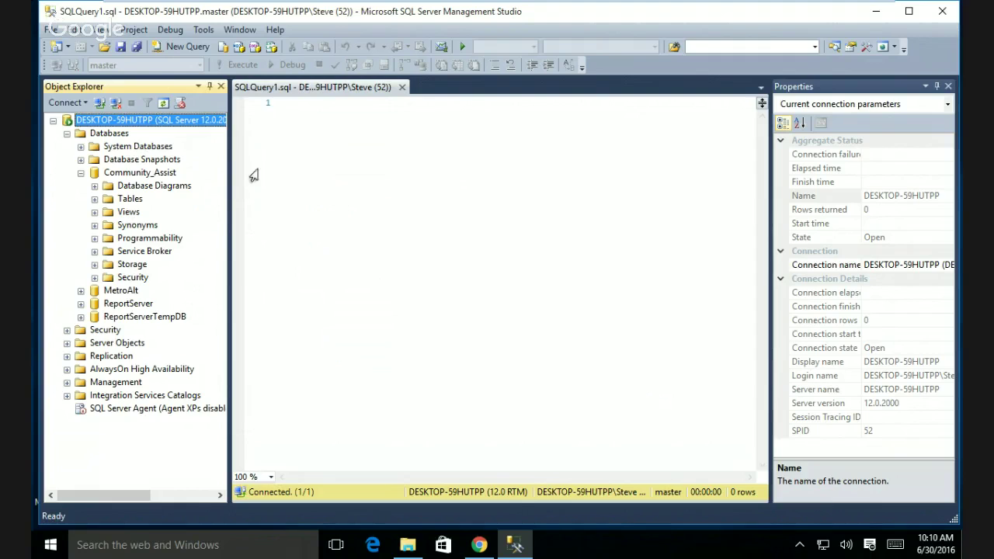
left_click(94, 198)
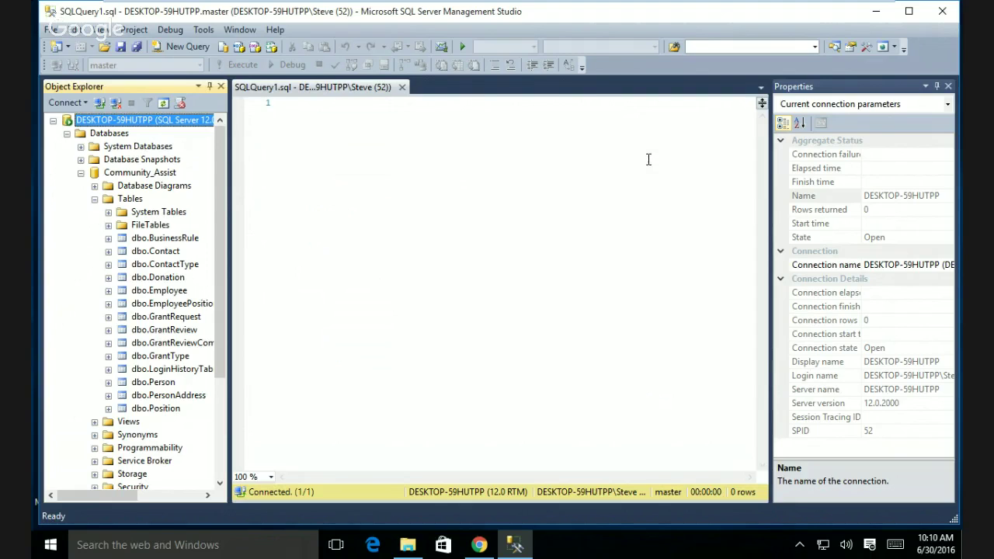
left_click(479, 547)
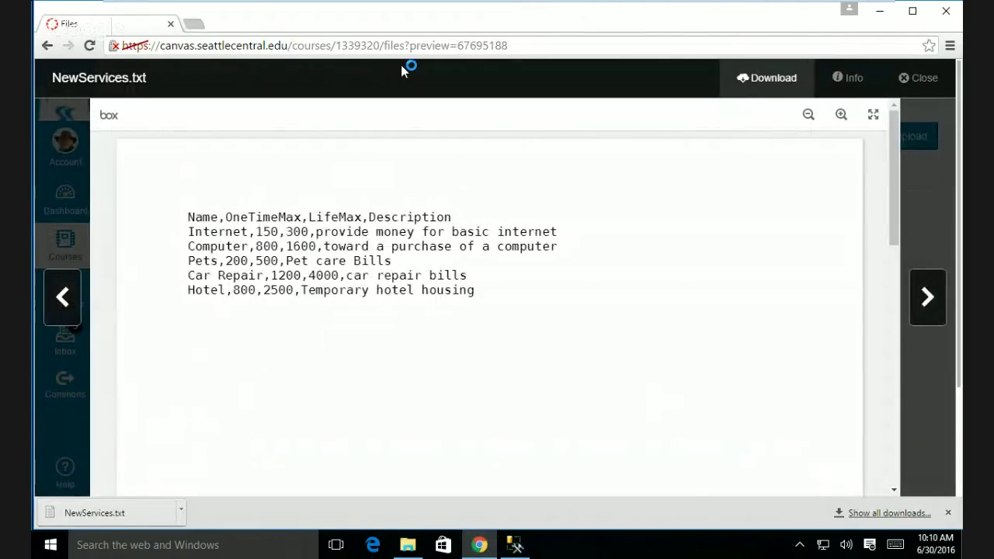
key("ctrl+t")
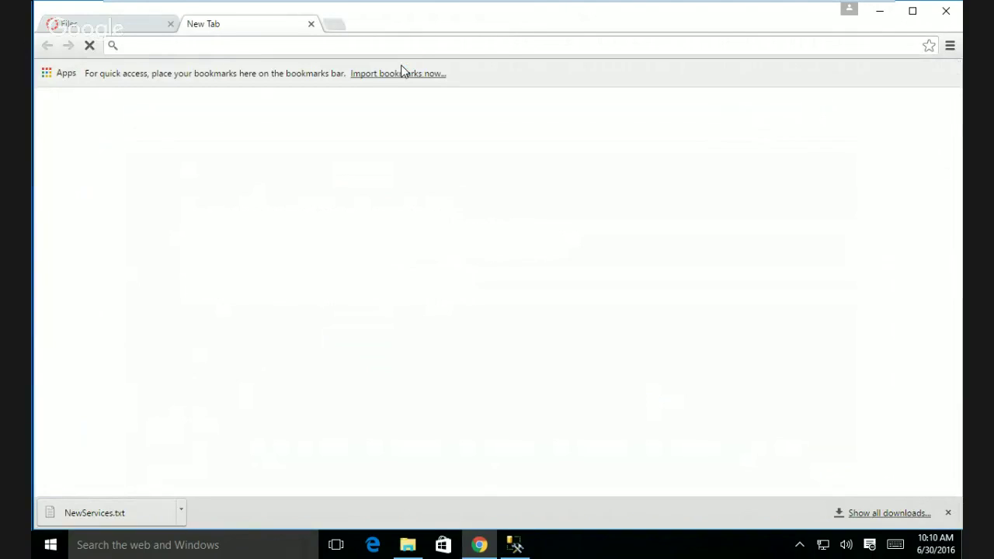
type("www.")
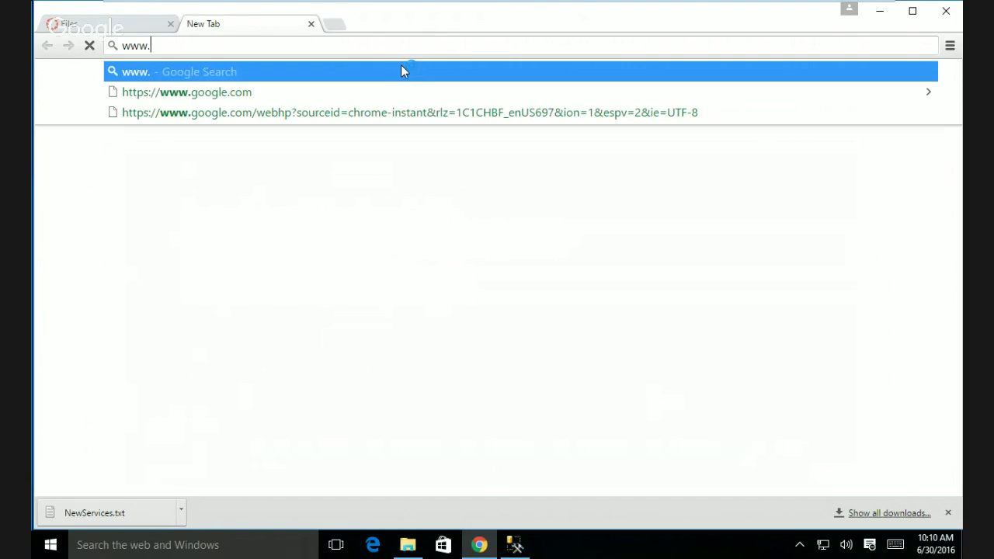
type("git")
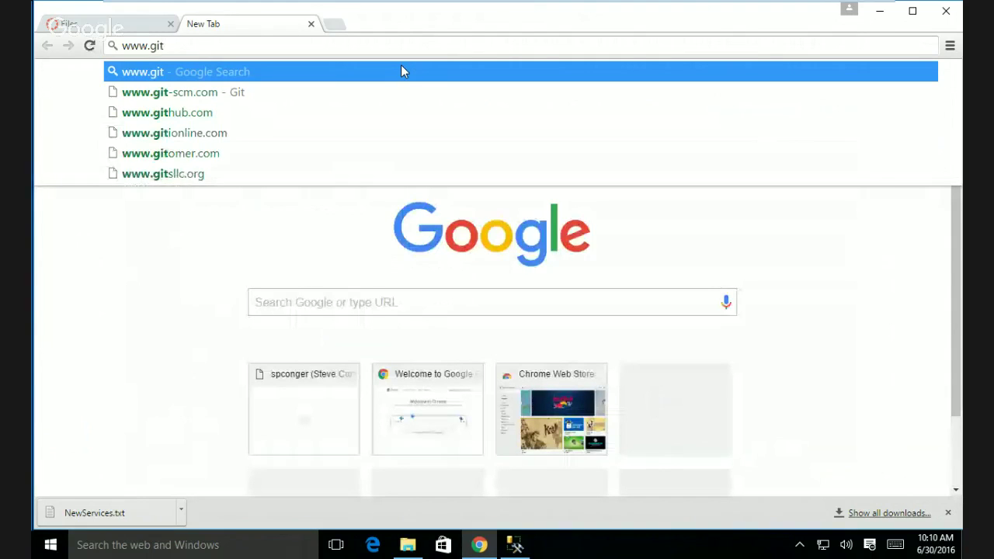
left_click(230, 112)
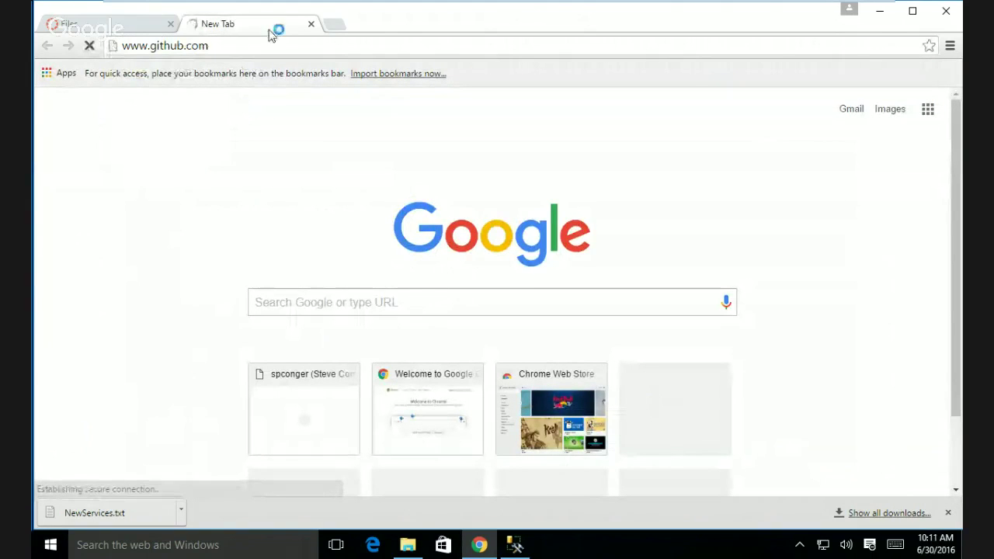
left_click(225, 46)
left_click(226, 46)
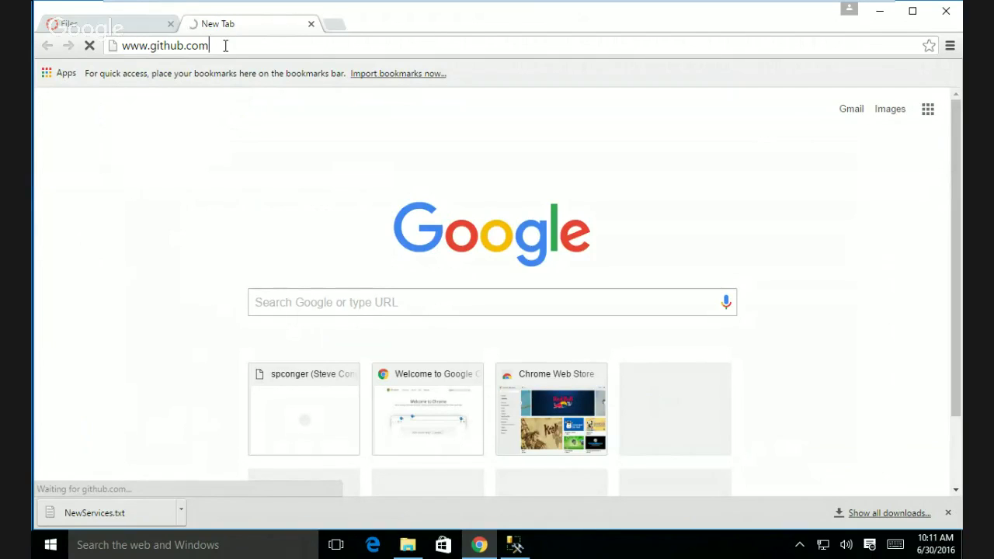
type("/spconger")
key("Return")
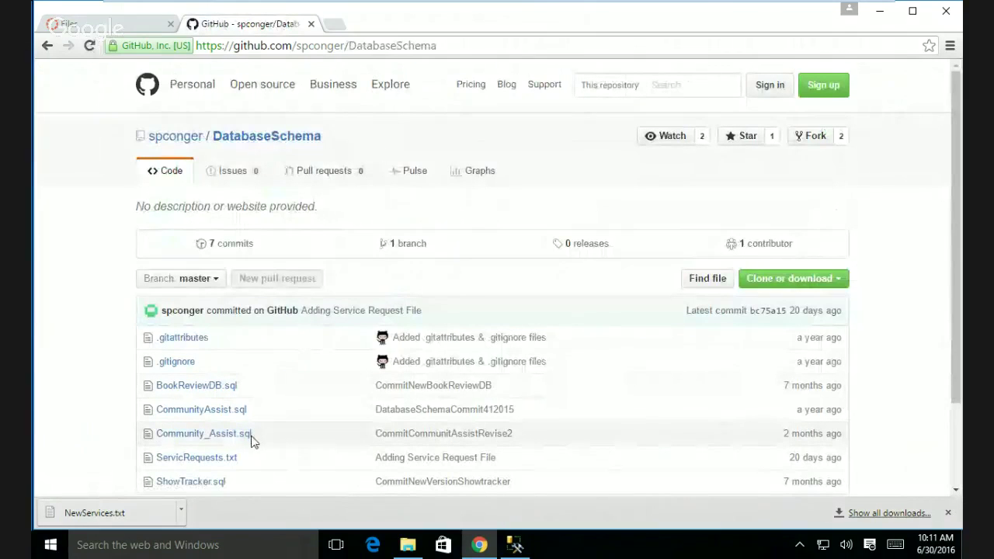
- Open Community_Assist.sql as raw text, select all of it, and switch back to SSMS
left_click(232, 439)
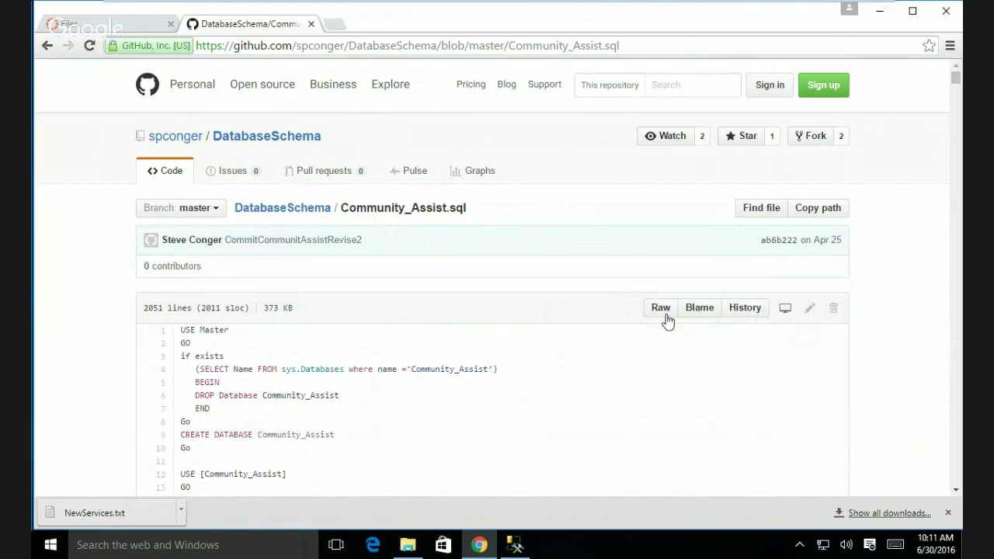
scroll(737, 382, "down", 1)
scroll(738, 383, "down", 1)
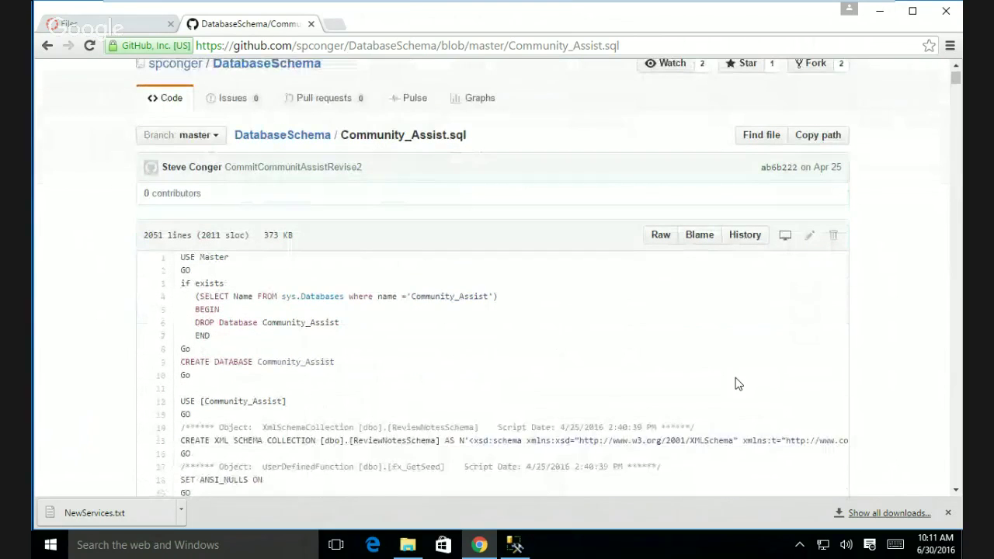
scroll(737, 384, "down", 1)
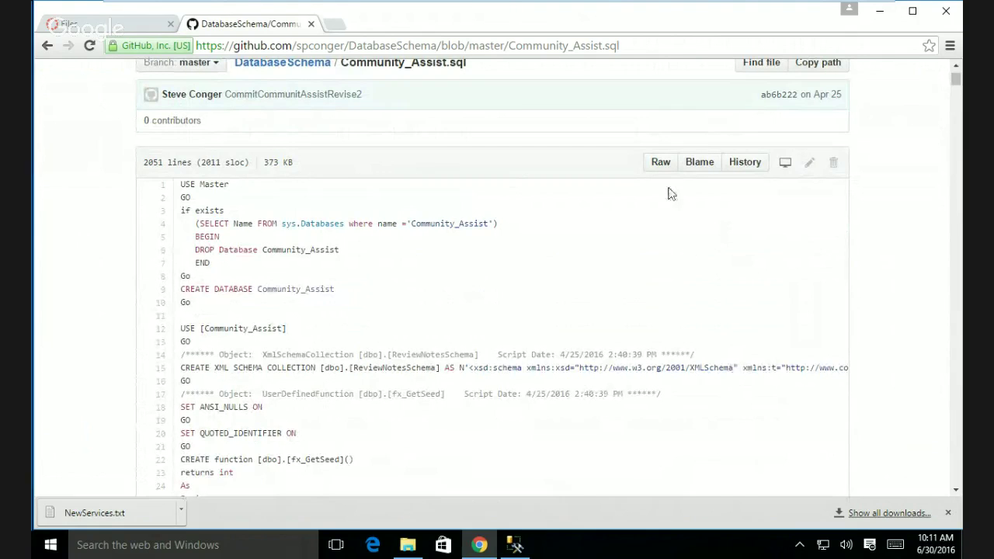
left_click(661, 163)
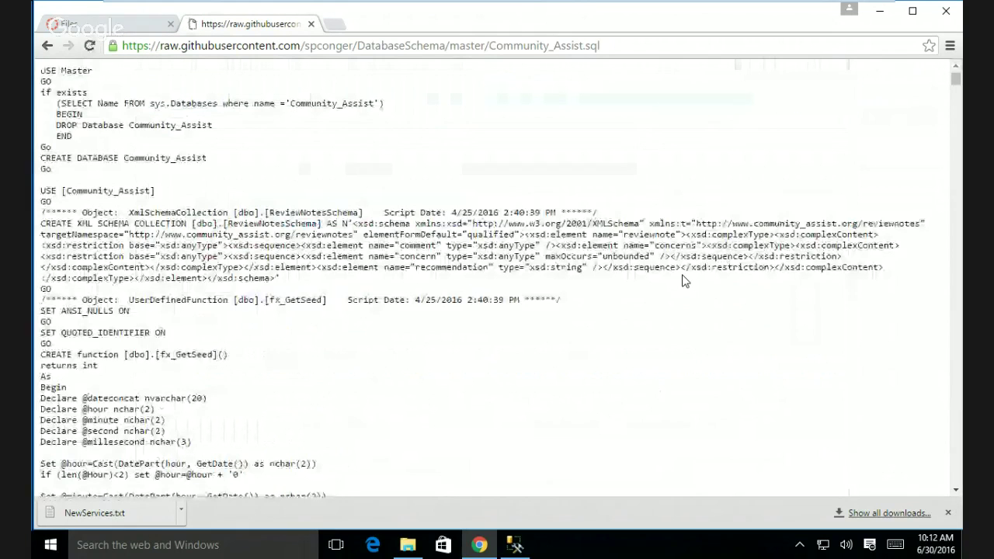
key("ctrl+a")
left_click(514, 545)
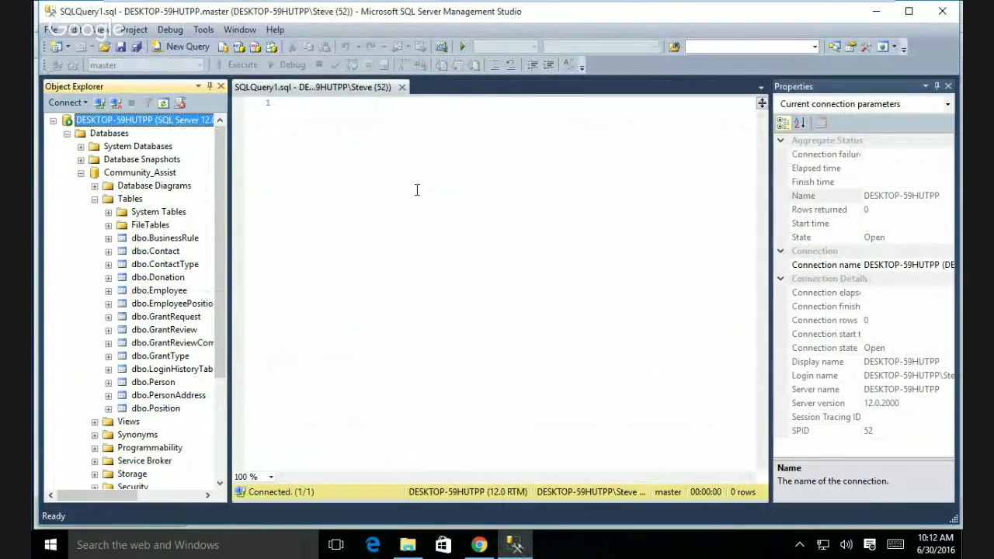
- Paste the copied Community_Assist script into the SQLQuery1.sql editor and scroll back up through it
left_click(381, 141)
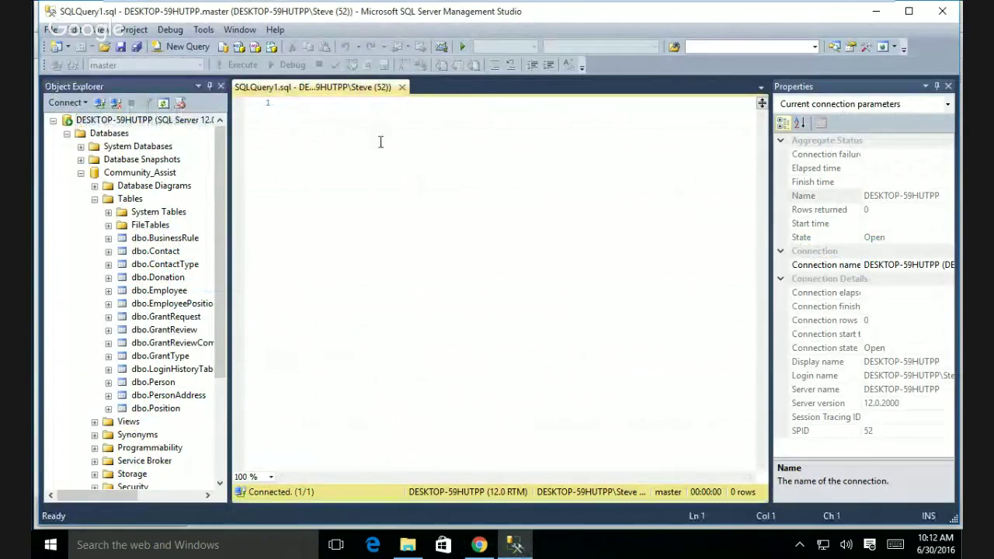
key("ctrl+v")
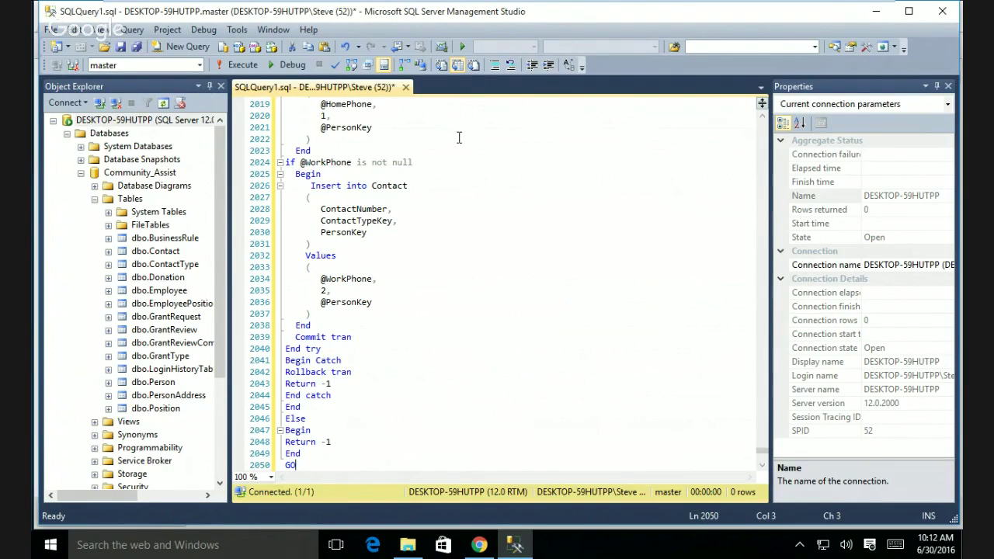
scroll(464, 140, "up", 5)
scroll(464, 140, "up", 9)
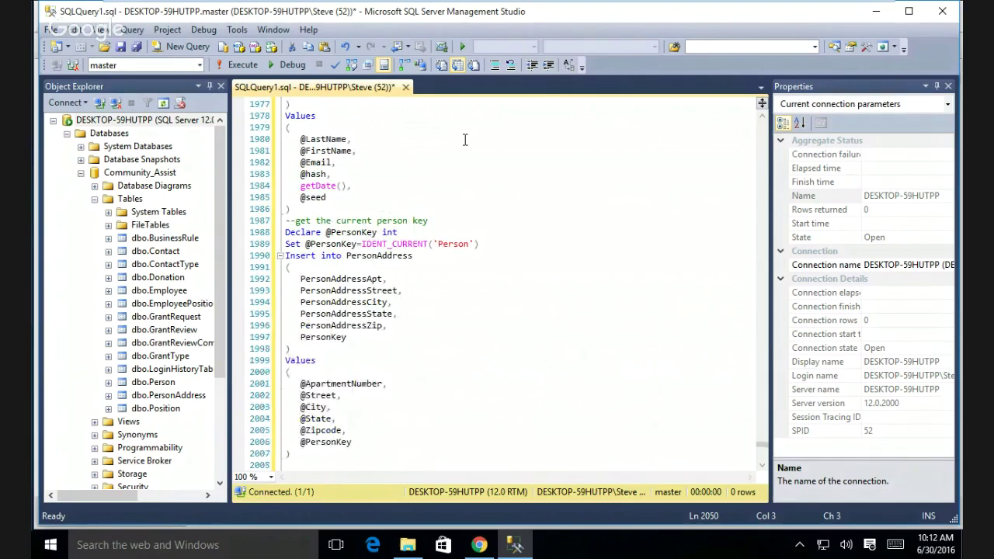
scroll(464, 140, "up", 6)
scroll(464, 140, "up", 6)
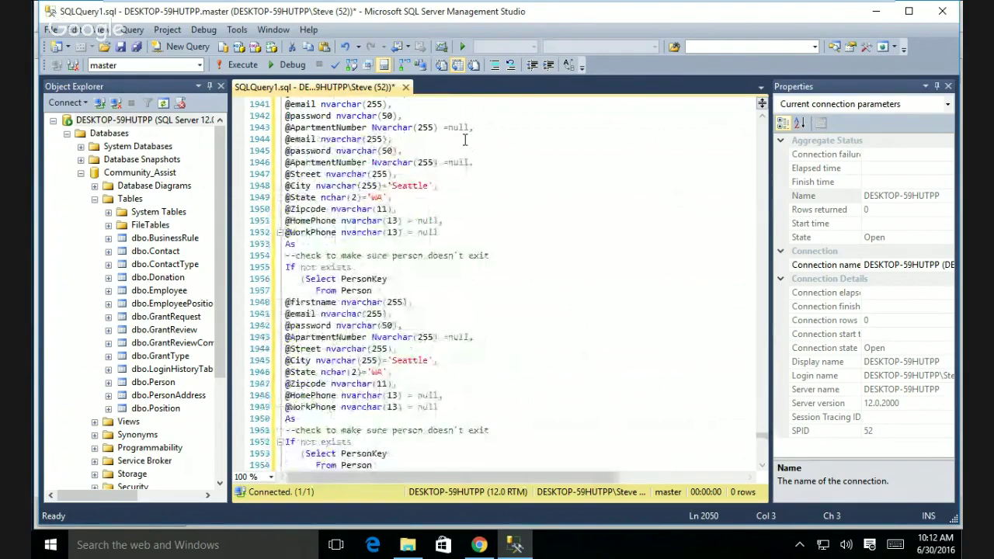
scroll(465, 140, "up", 6)
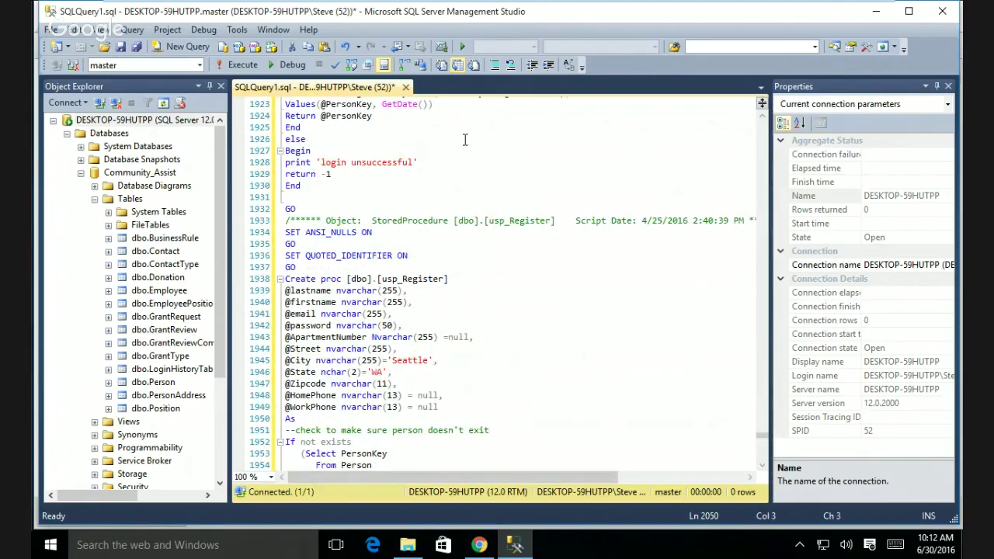
scroll(465, 140, "up", 2)
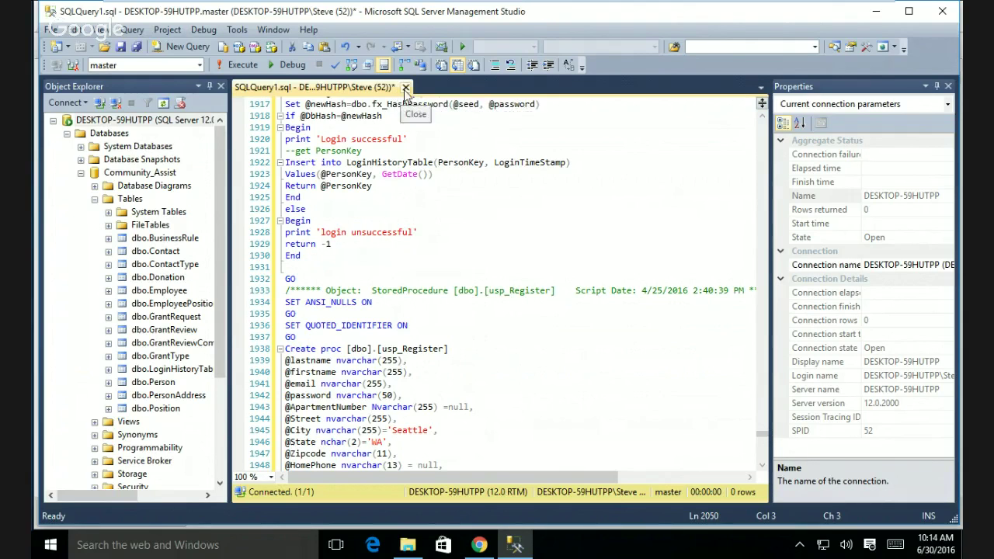
- Close SQLQuery1.sql without saving and widen the Object Explorer pane so table names fit
left_click(405, 87)
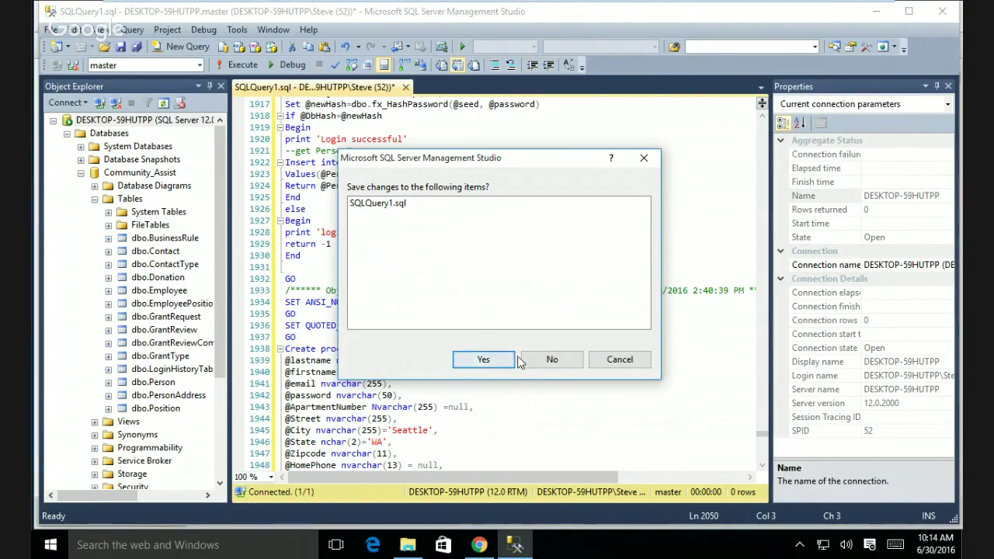
left_click(551, 360)
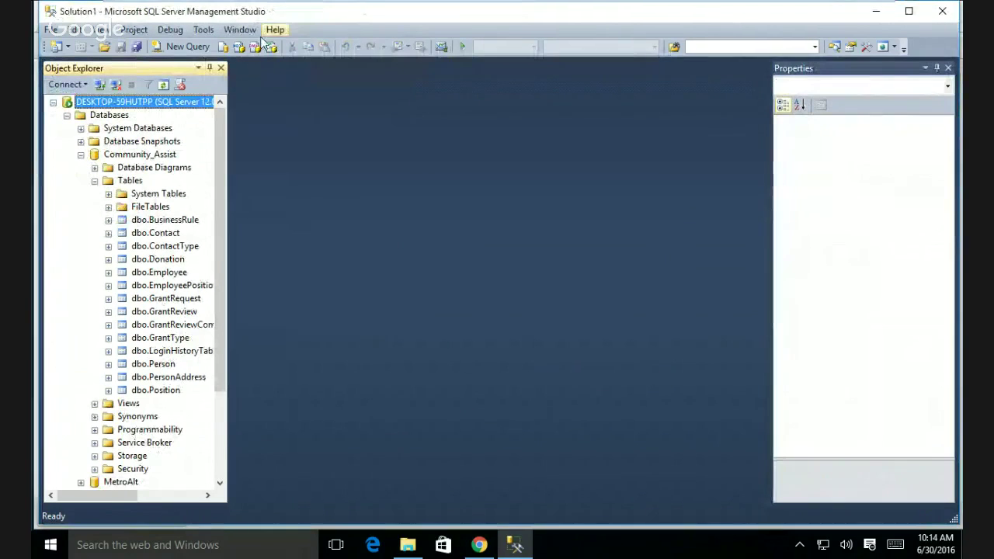
left_click_drag(293, 102, 291, 102)
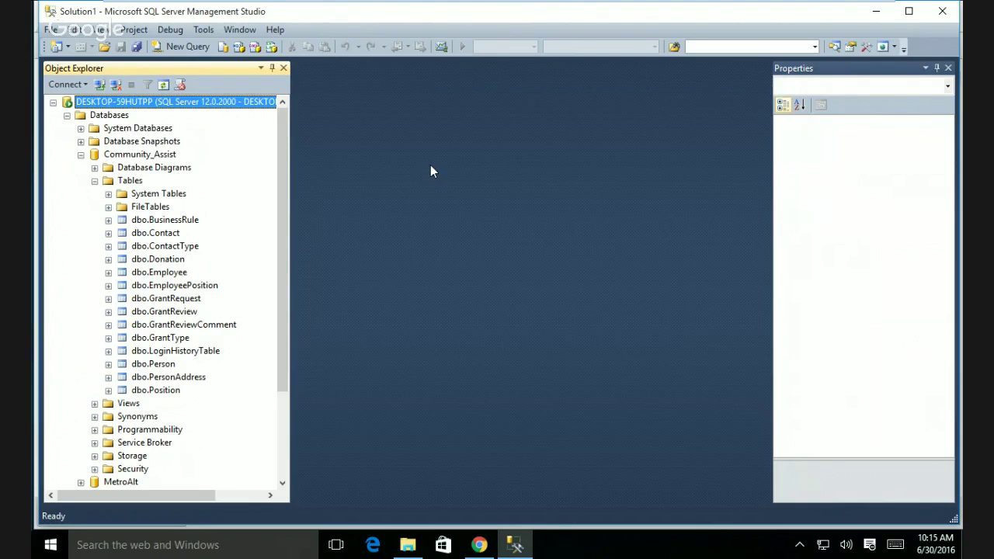
left_click(162, 342)
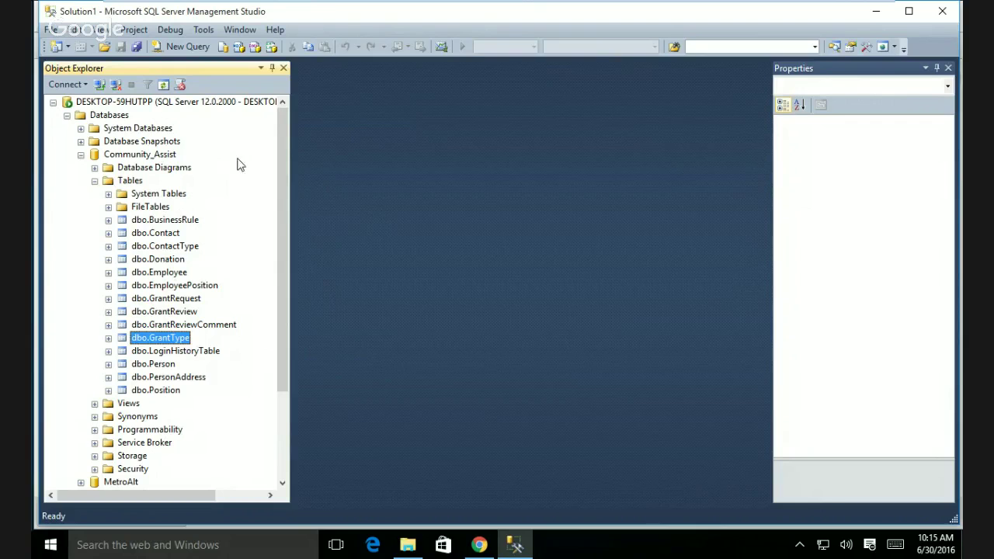
left_click(136, 157)
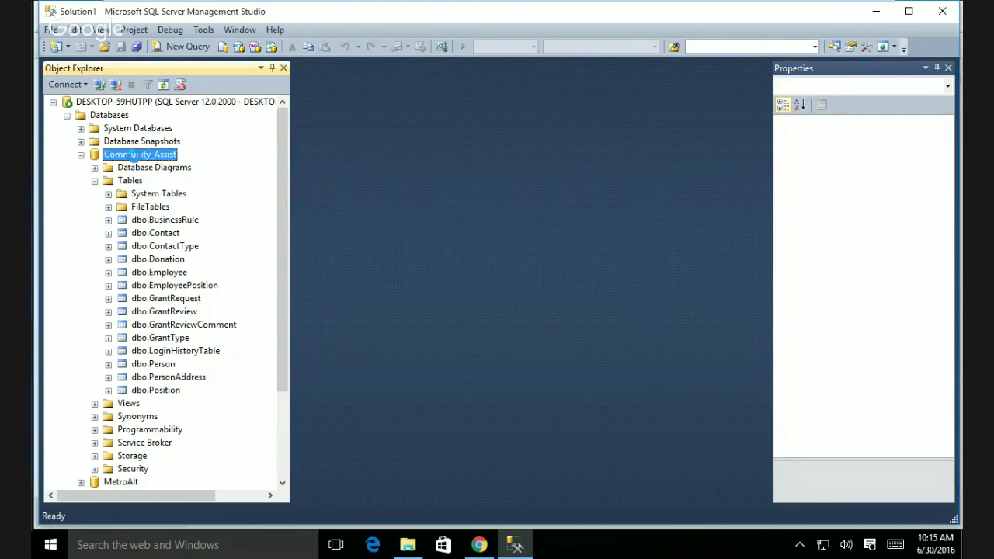
- Show the Tasks submenu from the Community_Assist database's context menu in Object Explorer
right_click(136, 155)
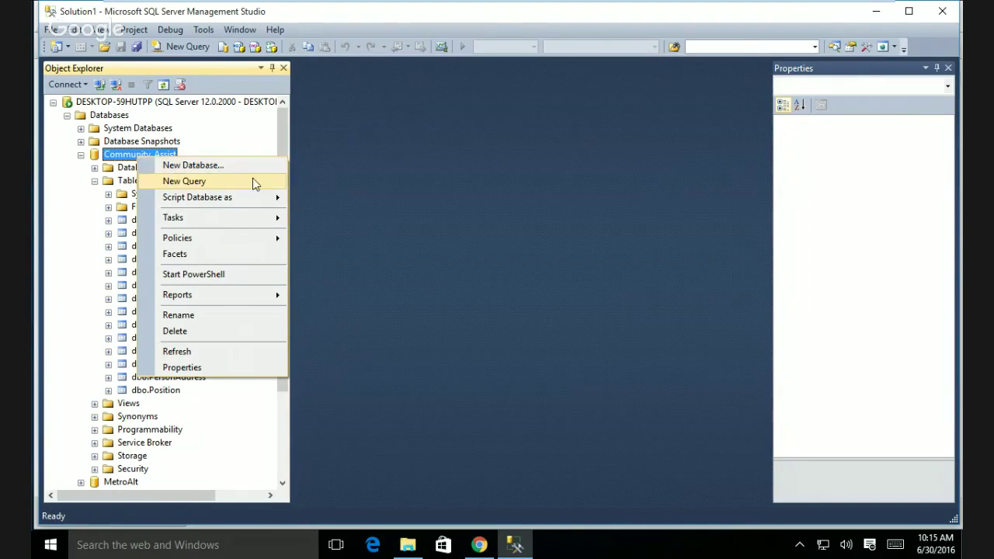
mouse_move(252, 224)
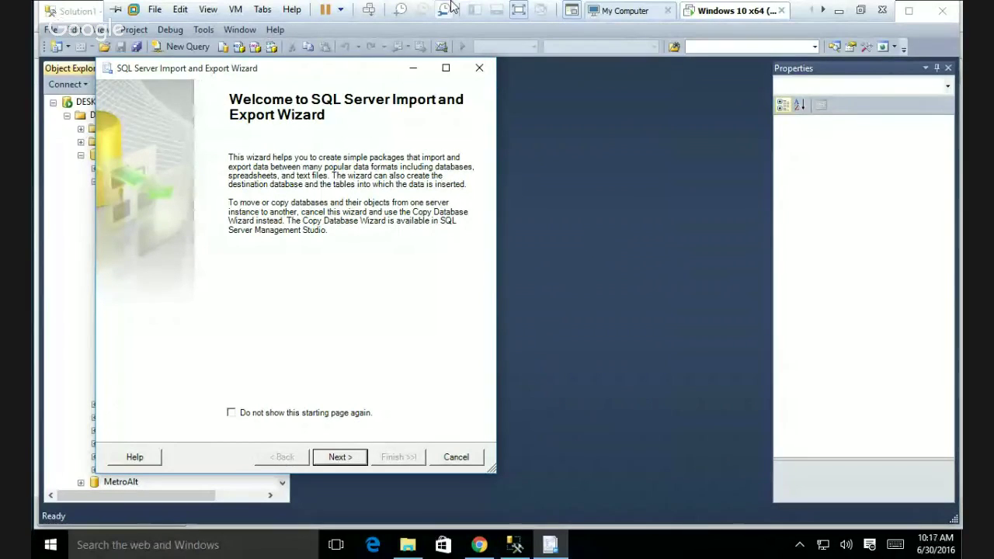
- Move past the wizard's Welcome page and drop down the Data source provider list
left_click(340, 457)
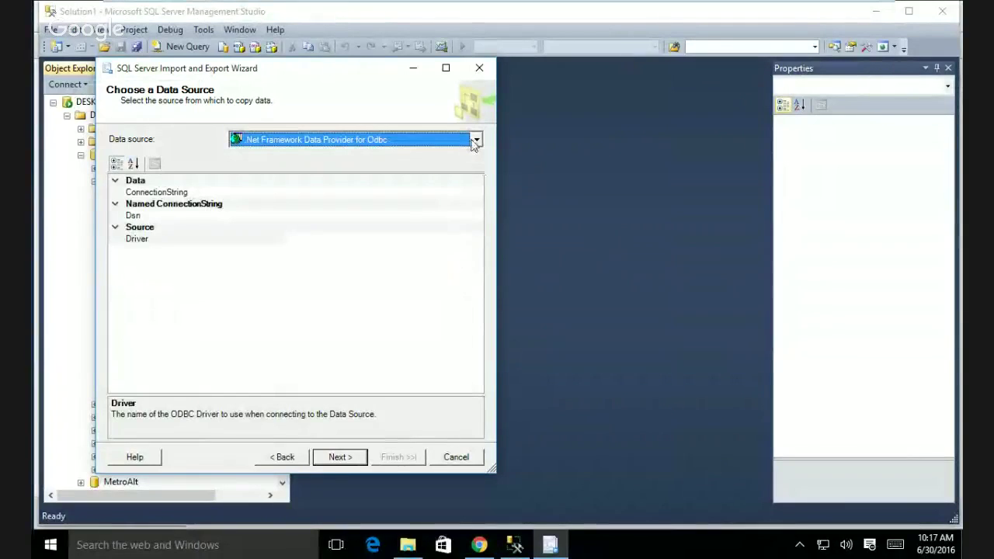
left_click(475, 140)
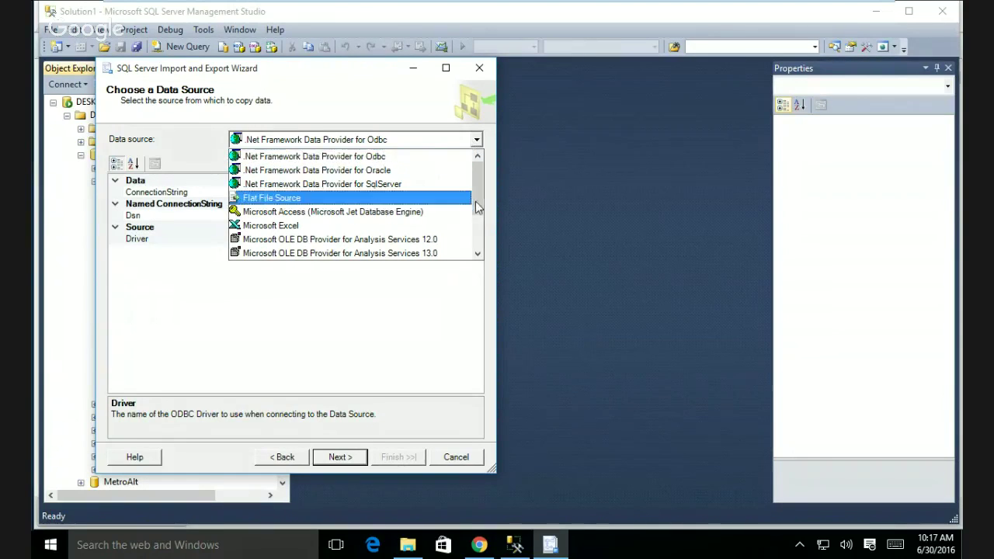
- Scroll the Data source list back to the top and choose Flat File Source
scroll(466, 198, "down", 2)
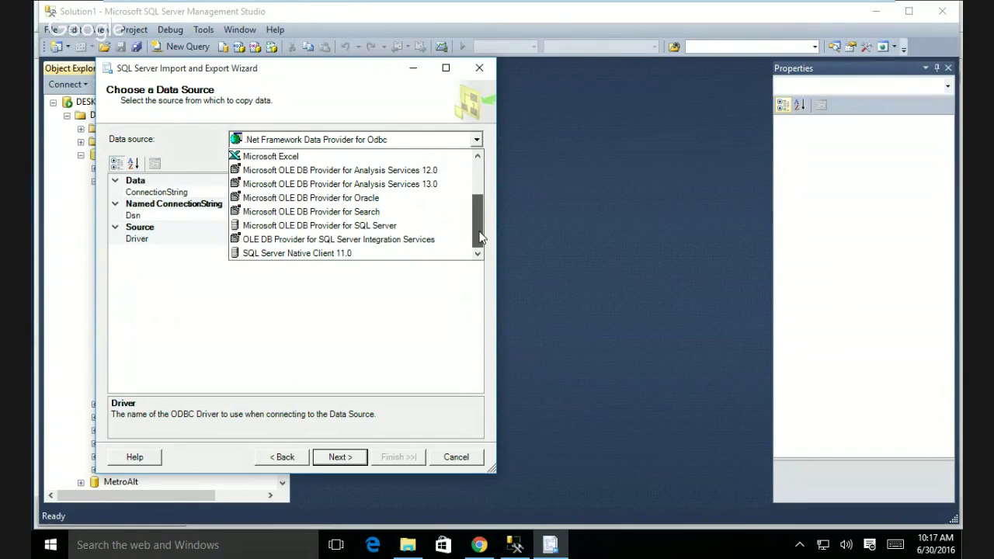
left_click_drag(481, 237, 479, 193)
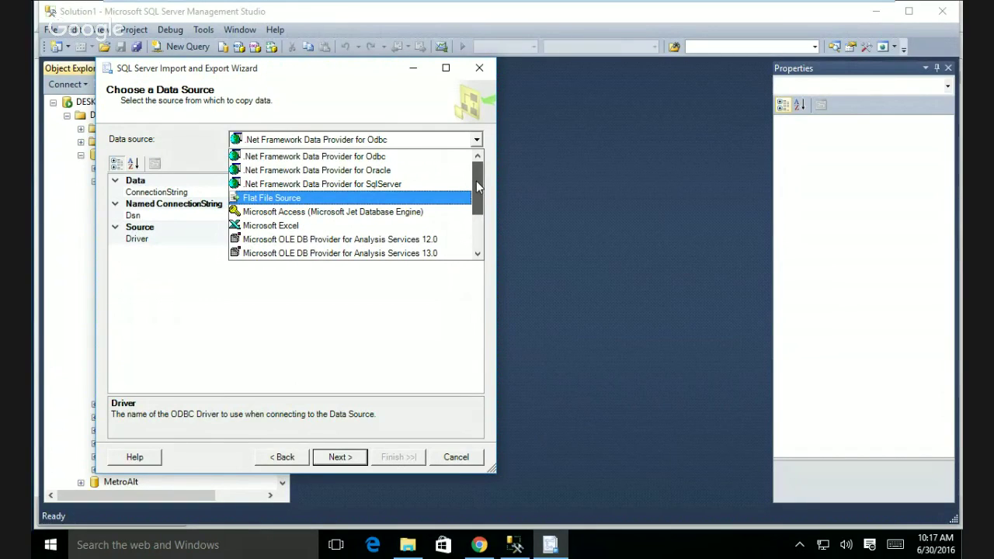
mouse_move(476, 180)
left_mouse_down()
mouse_move(481, 210)
mouse_move(477, 184)
left_mouse_up()
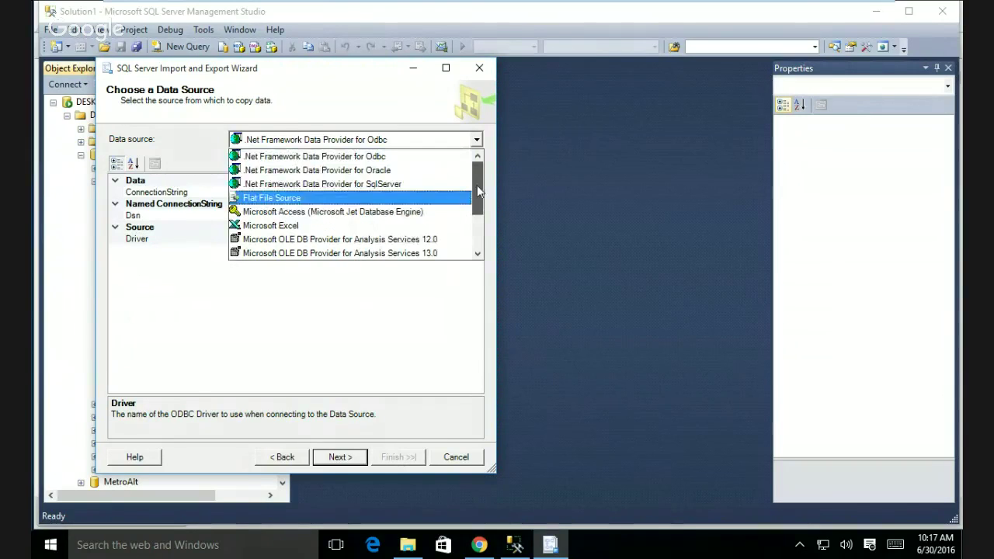
left_click(259, 198)
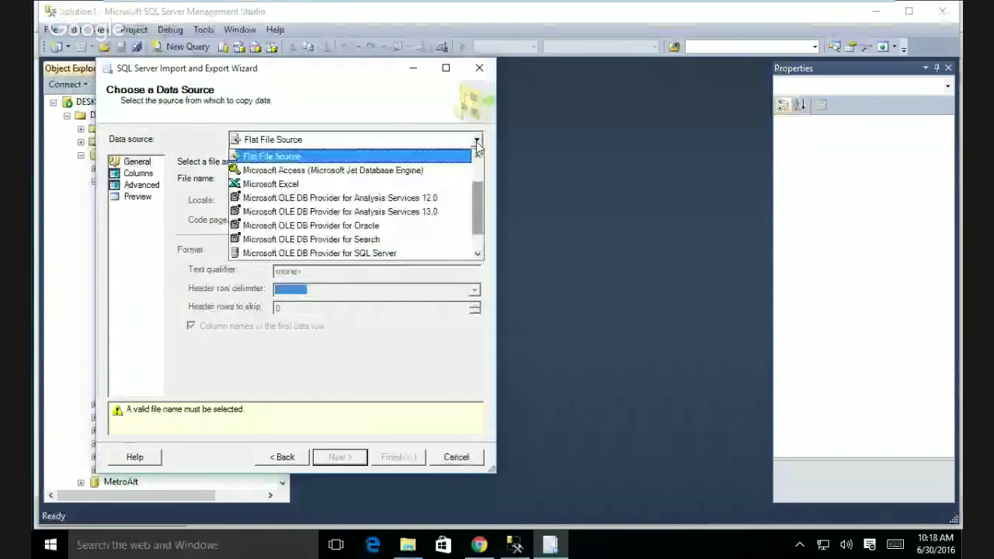
- Keep Flat File Source selected in the wizard's Data source dropdown
left_click(477, 144)
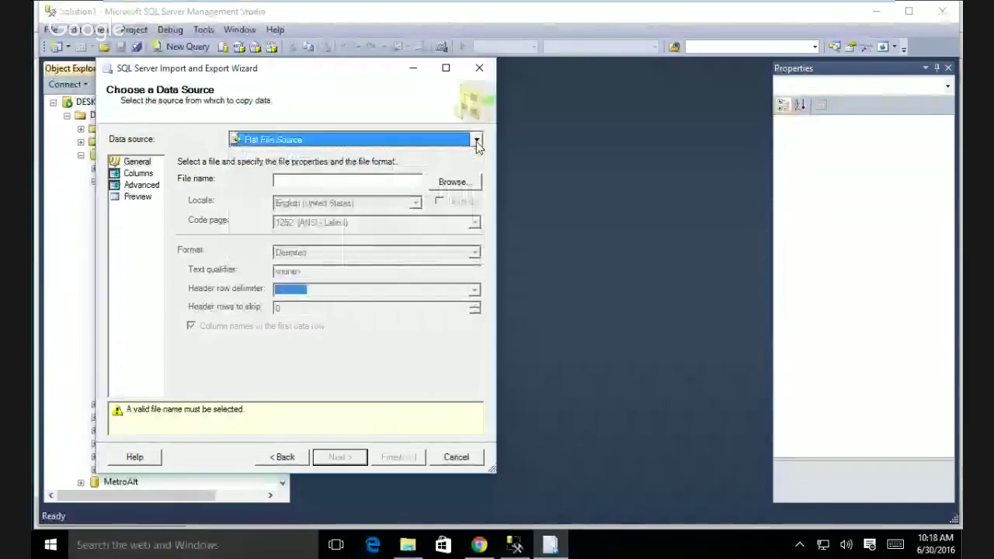
- Browse to the Desktop and choose NewServices as the flat file source
left_click(454, 182)
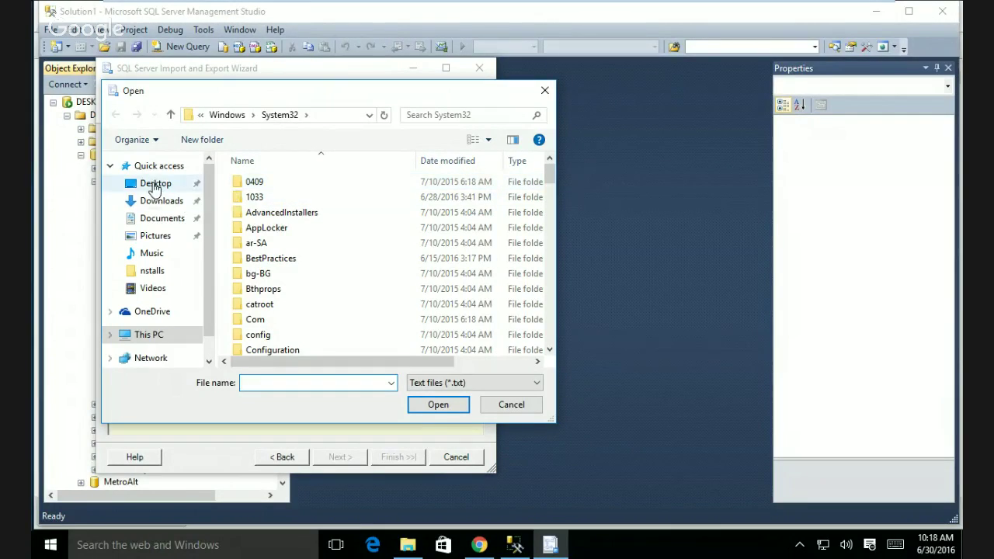
left_click(155, 186)
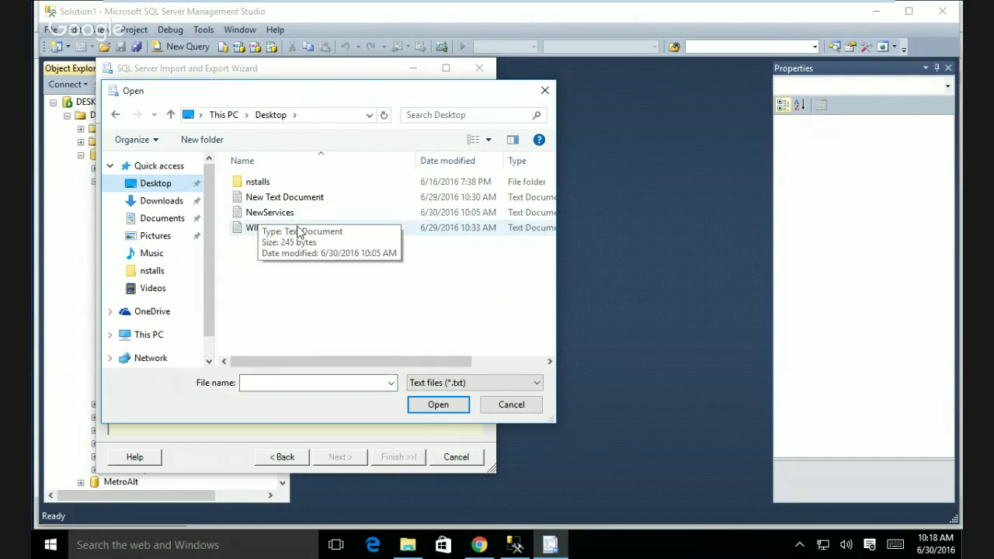
left_click(285, 215)
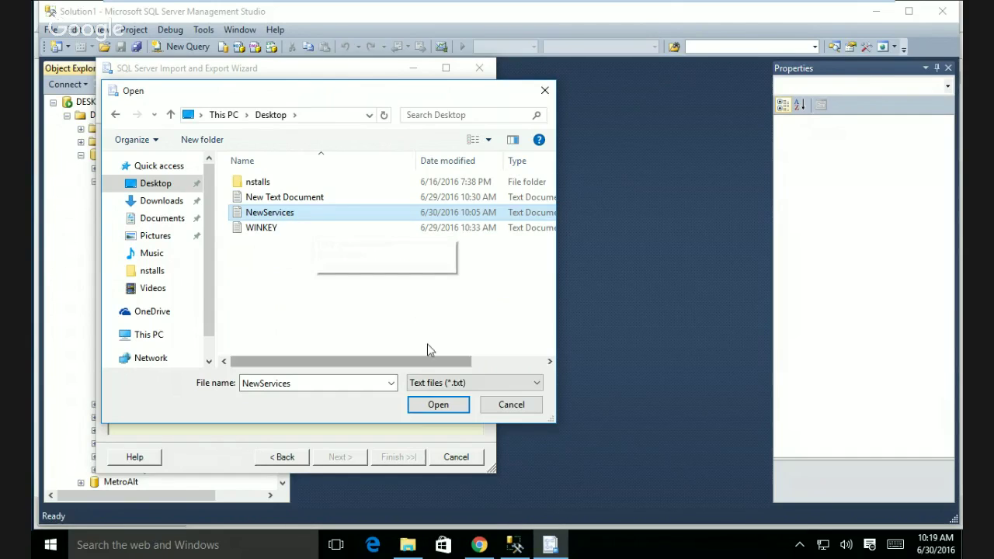
left_click(448, 409)
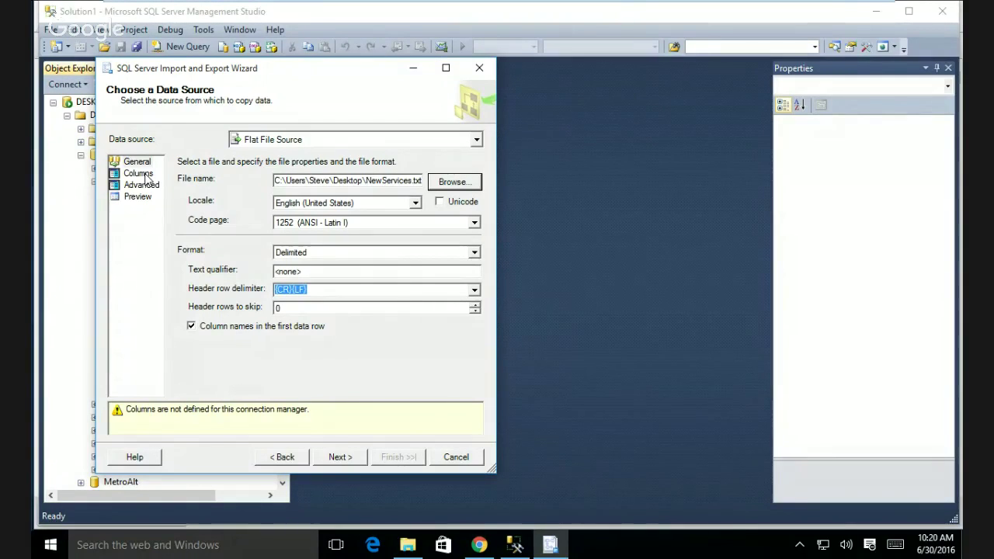
- Show the Columns page with comma delimiters and the Internet-through-Hotel data preview
left_click(138, 173)
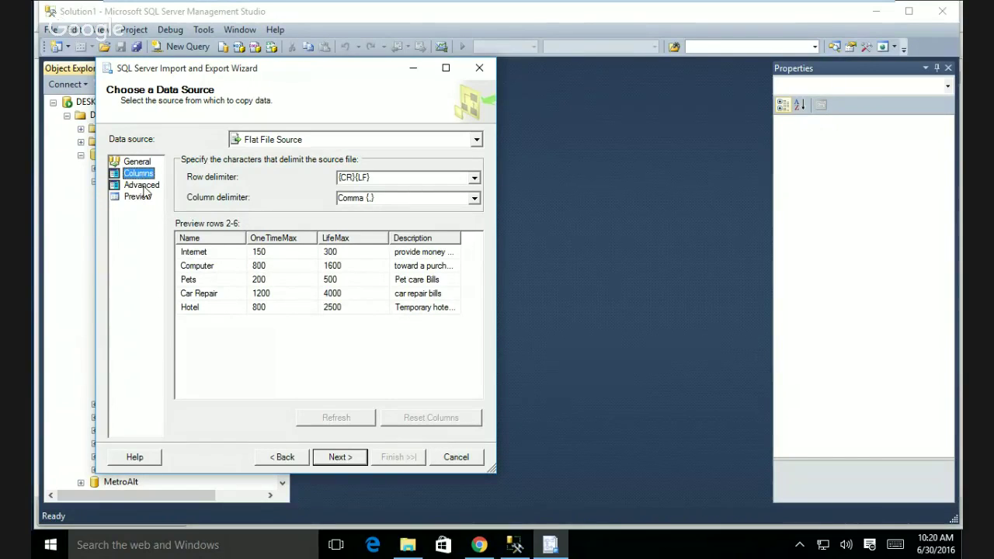
- Show the Advanced page, where Name is string [DT_STR] with width 50
left_click(143, 188)
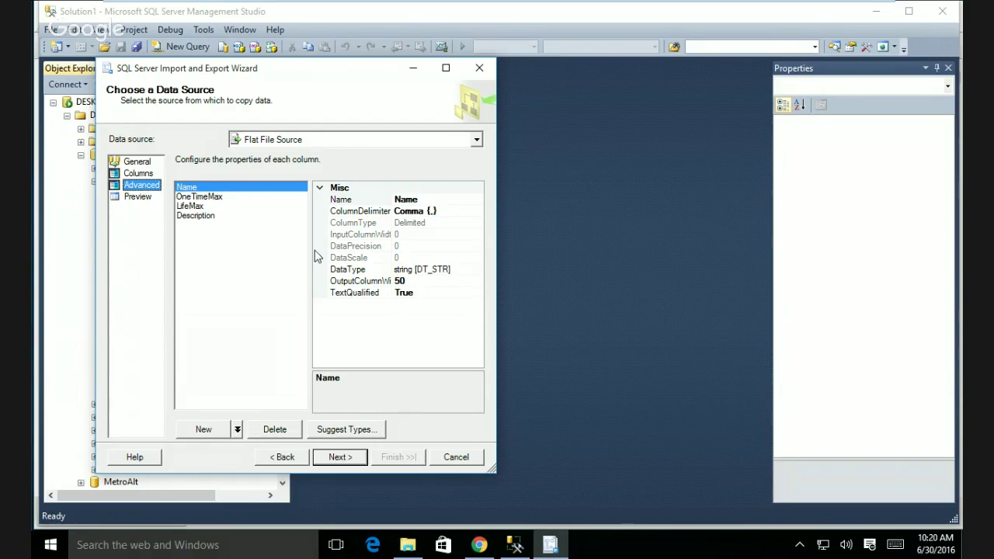
- Browse Name's data type list, keep it string [DT_STR], and select OneTimeMax
left_click(371, 269)
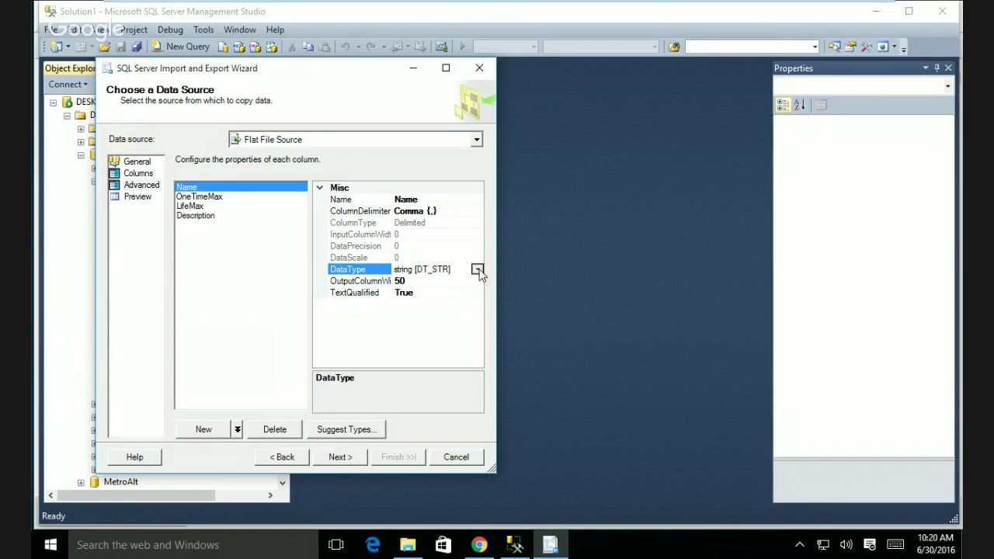
left_click(477, 269)
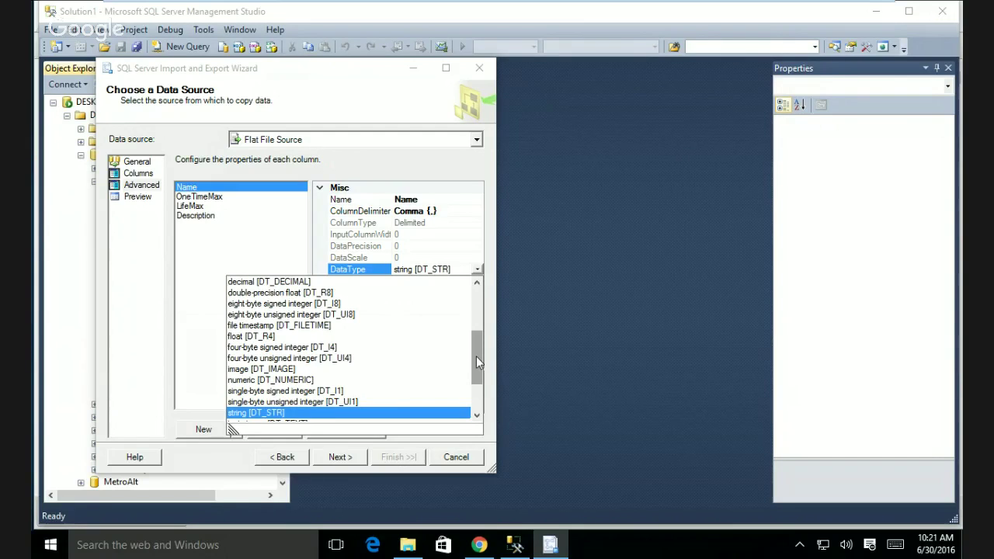
left_click_drag(476, 356, 476, 350)
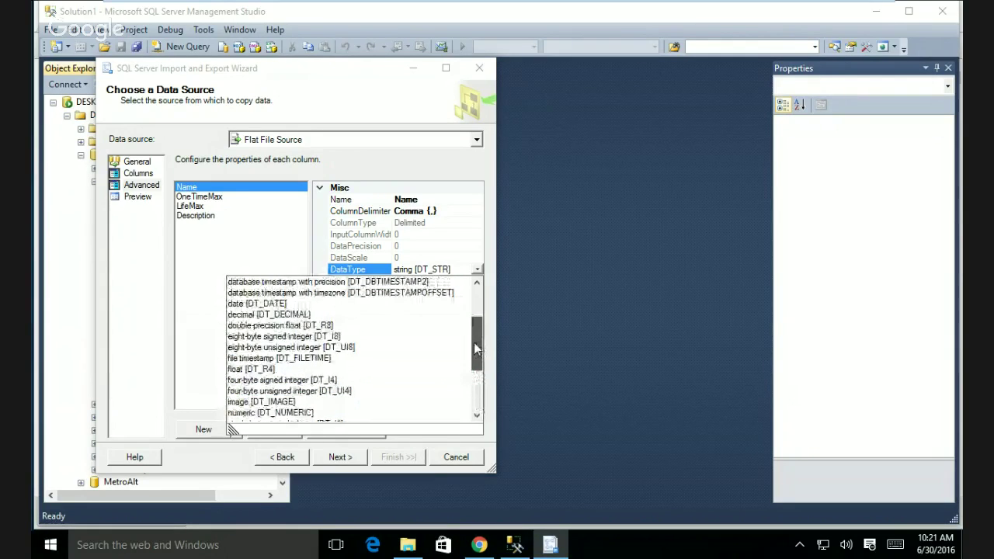
left_click_drag(475, 346, 478, 352)
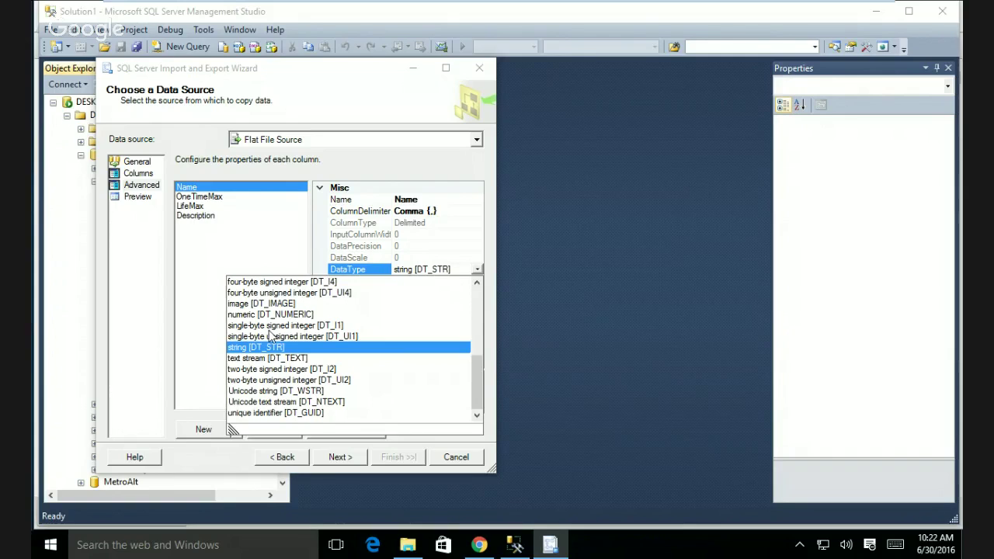
left_click(215, 201)
left_click(215, 198)
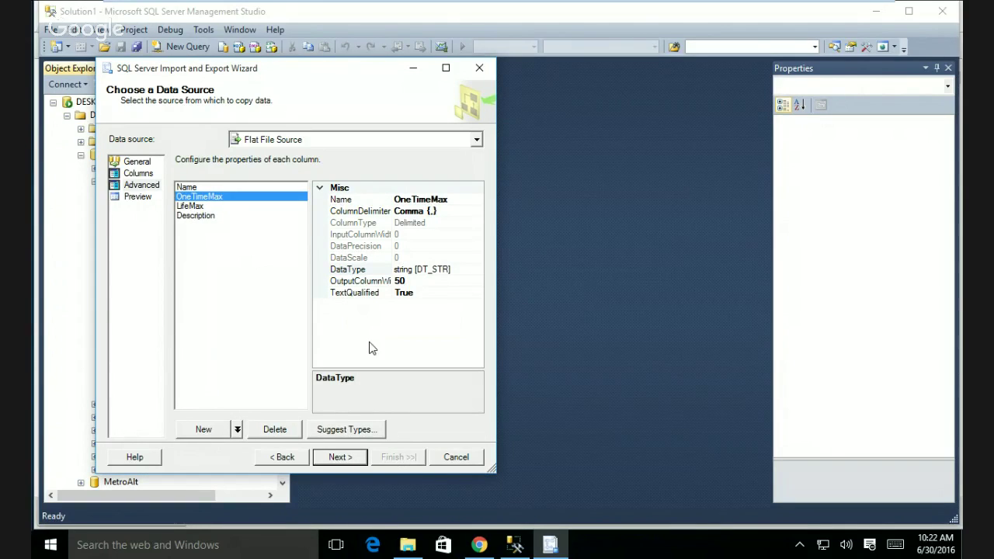
- Change OneTimeMax's data type from decimal to currency [DT_CY], then select LifeMax
left_click(441, 269)
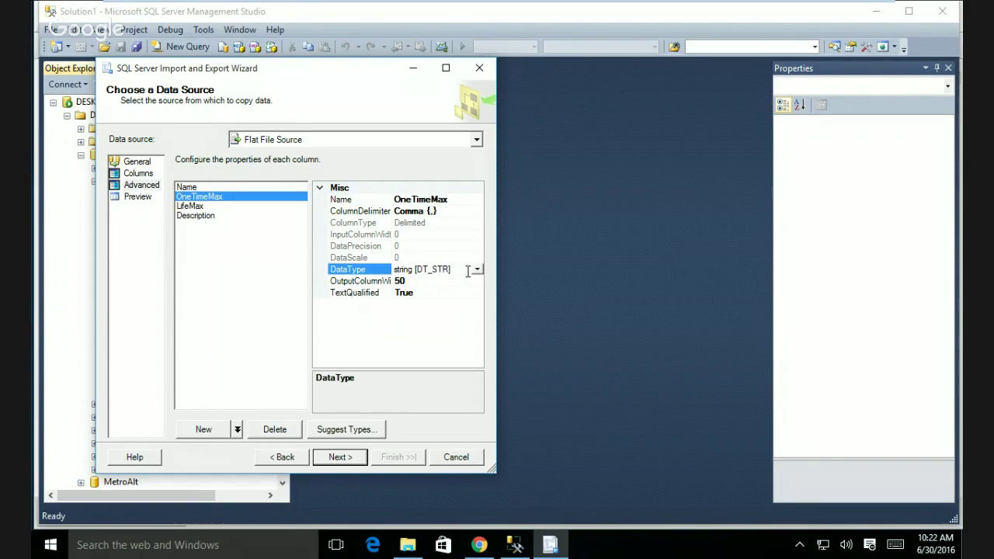
left_click(475, 269)
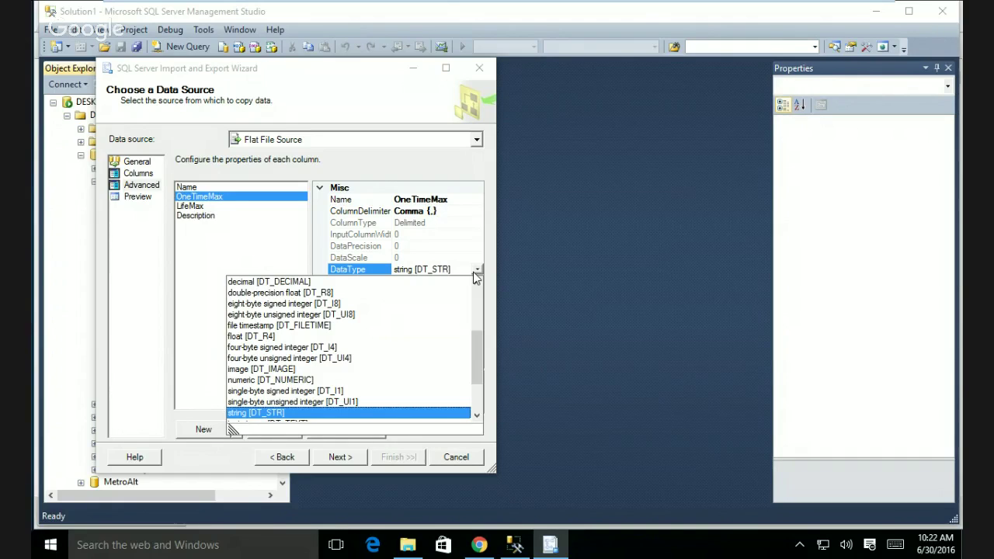
left_click(295, 281)
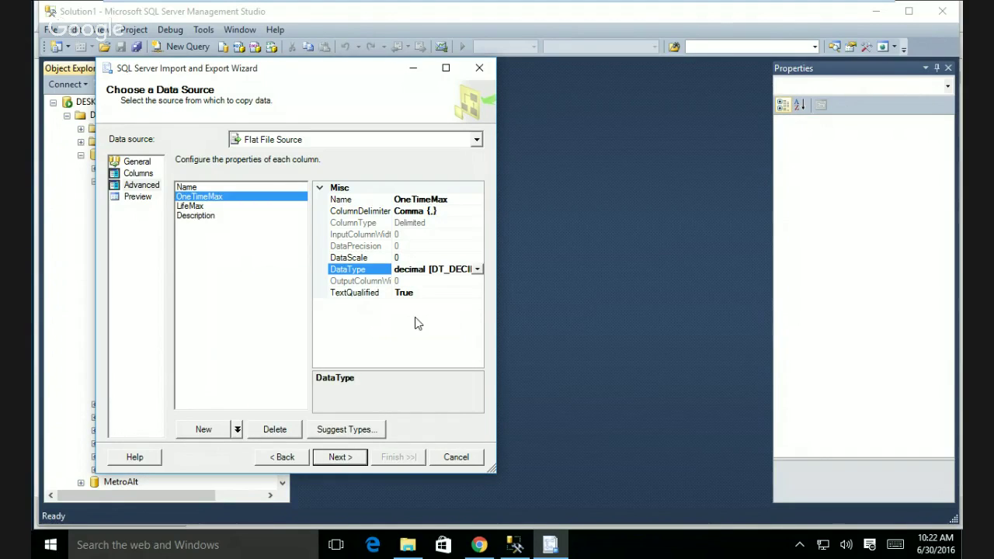
left_click(476, 270)
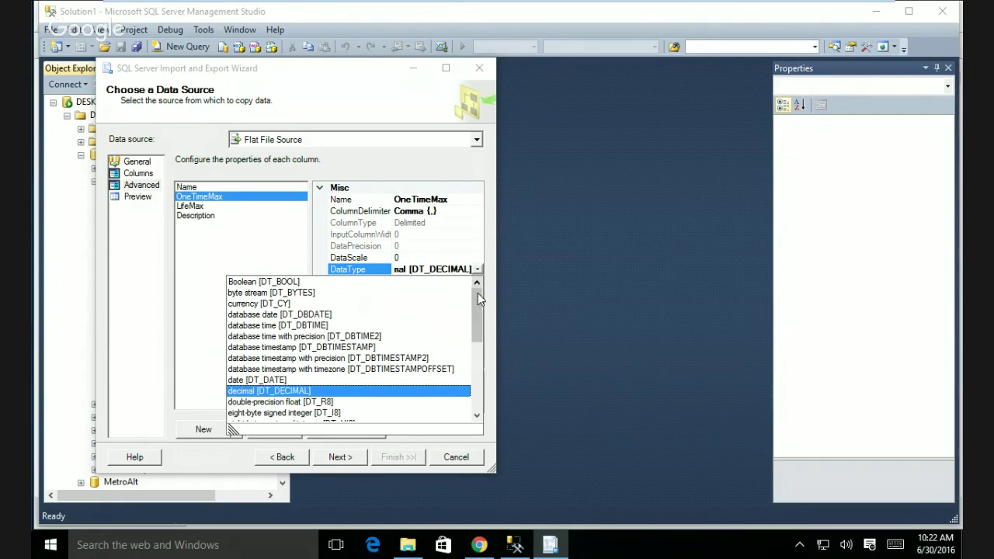
left_click(279, 303)
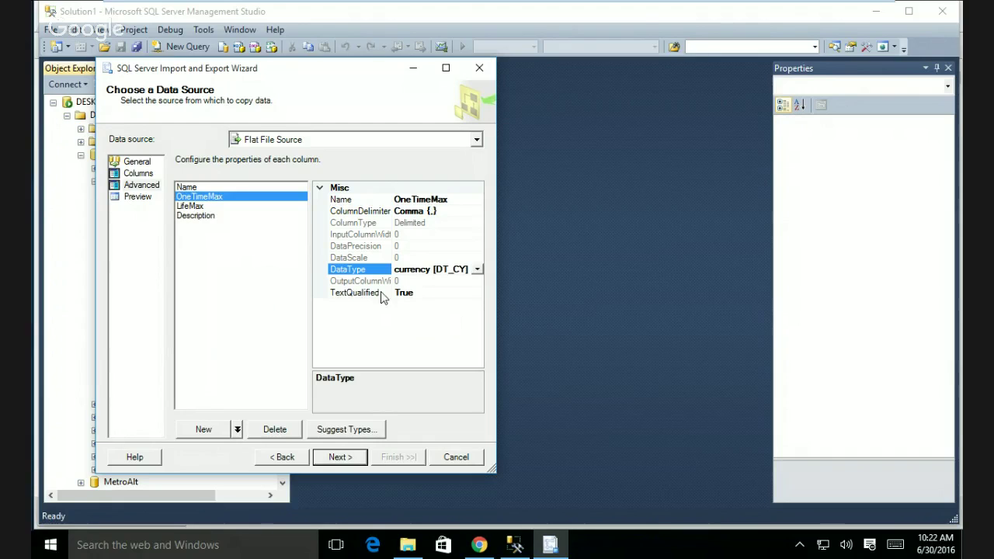
left_click(194, 206)
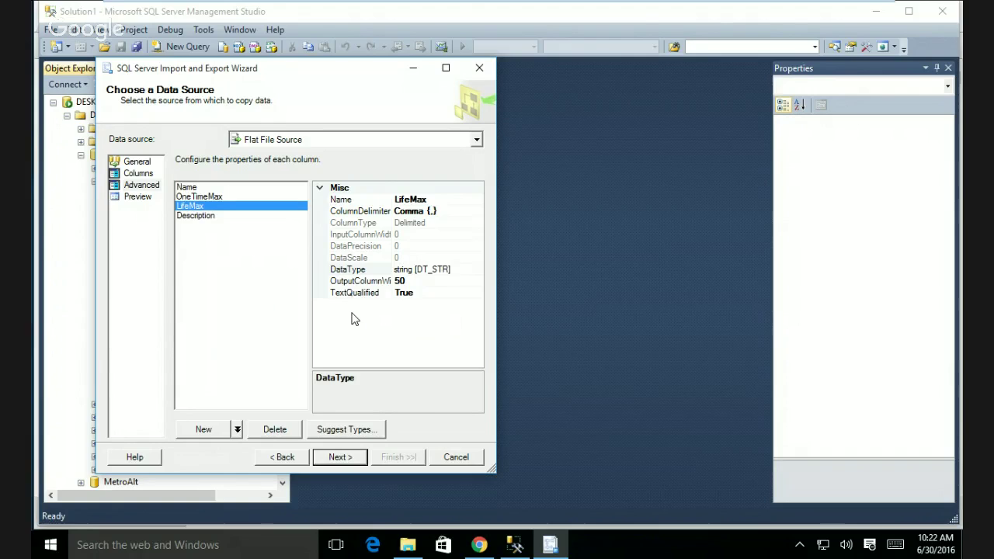
- Pick currency [DT_CY] from LifeMax's DataType list
left_click(454, 270)
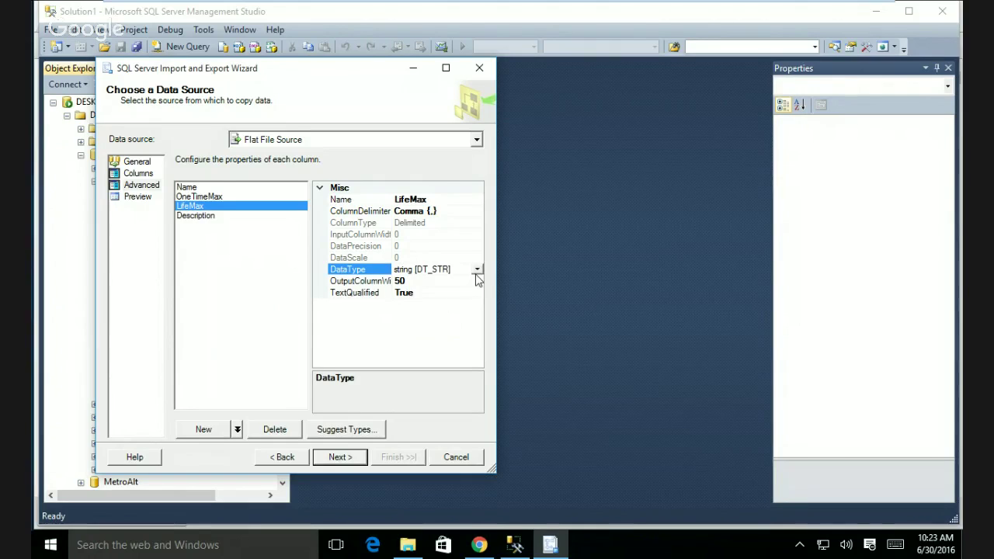
left_click(476, 271)
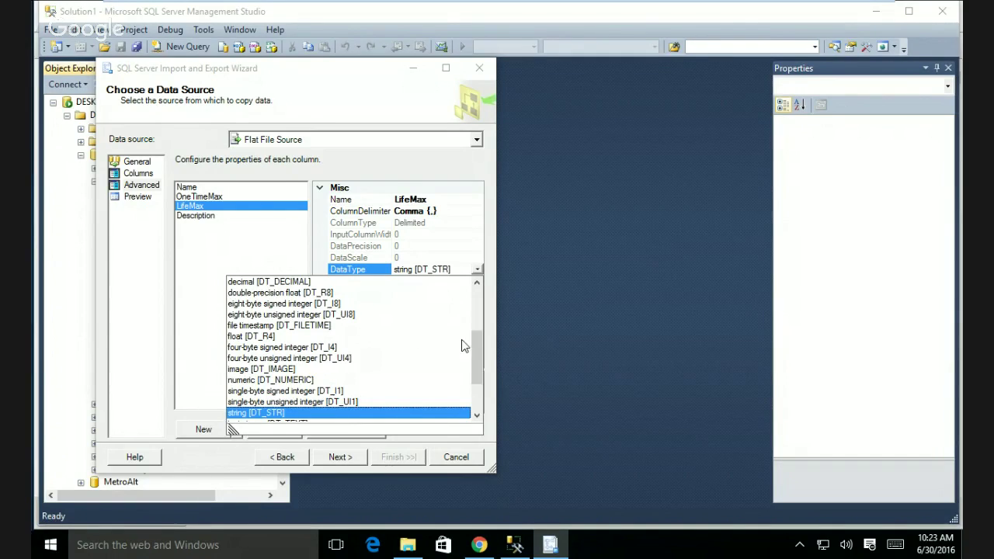
left_click_drag(477, 347, 472, 299)
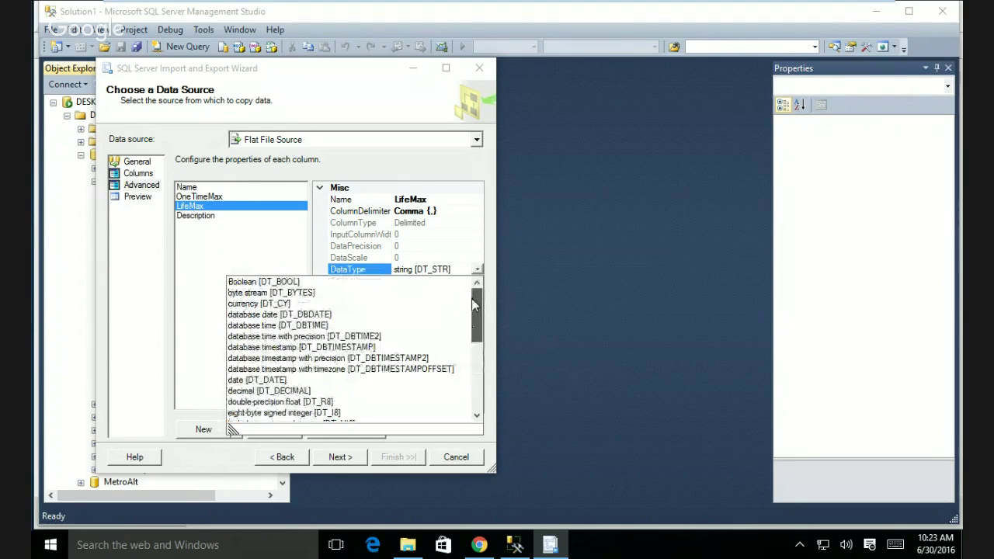
left_click(271, 304)
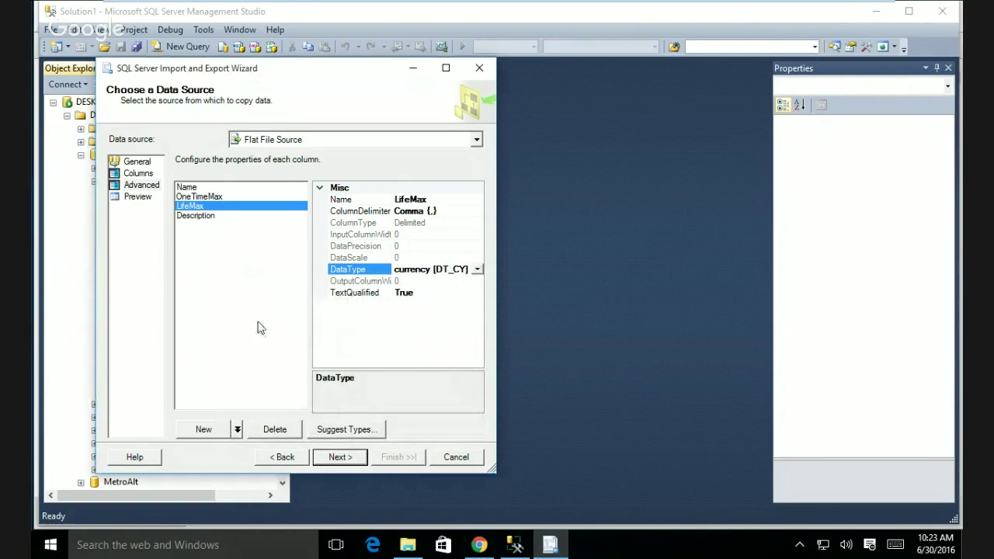
- Confirm Description's output width stays 50, then return to the General page
left_click(198, 216)
left_click(387, 280)
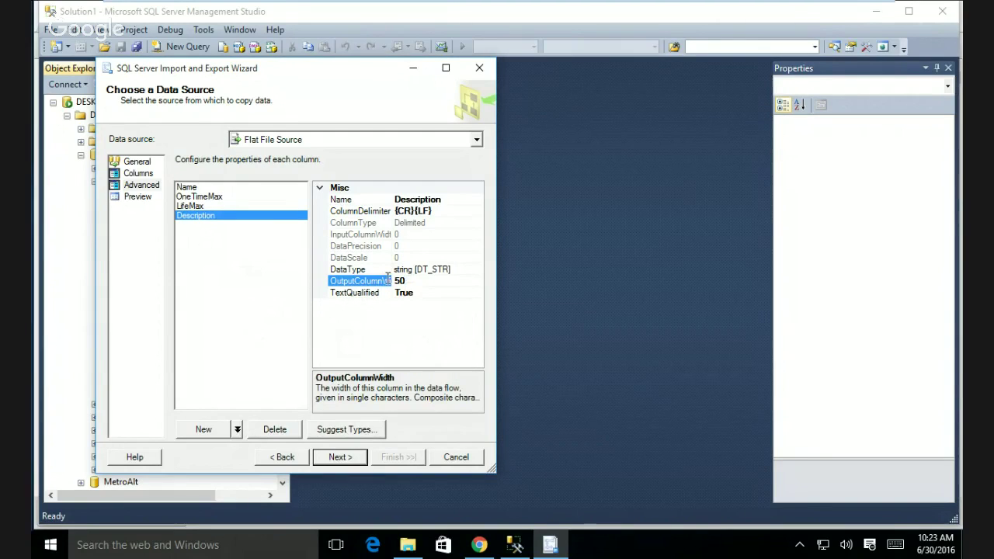
left_click(278, 284)
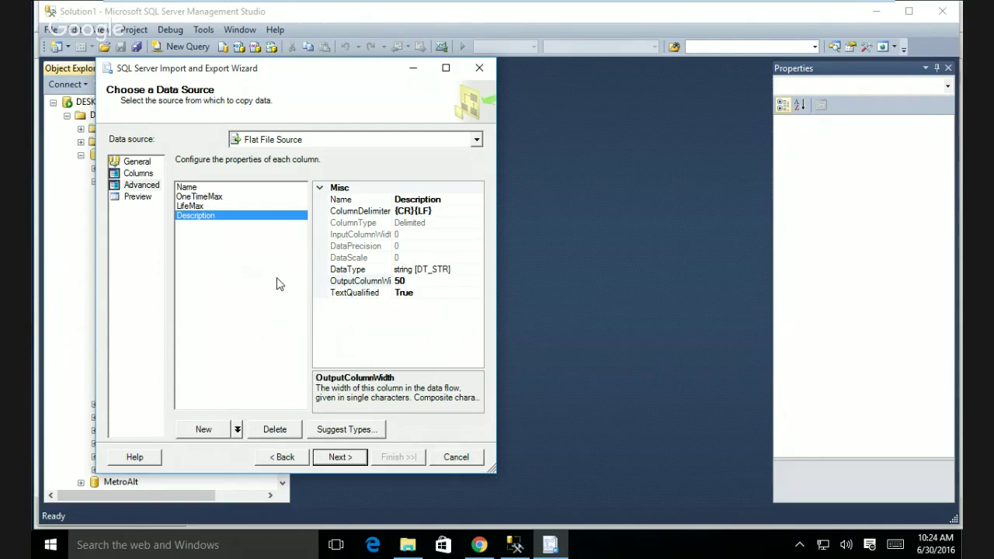
left_click(142, 163)
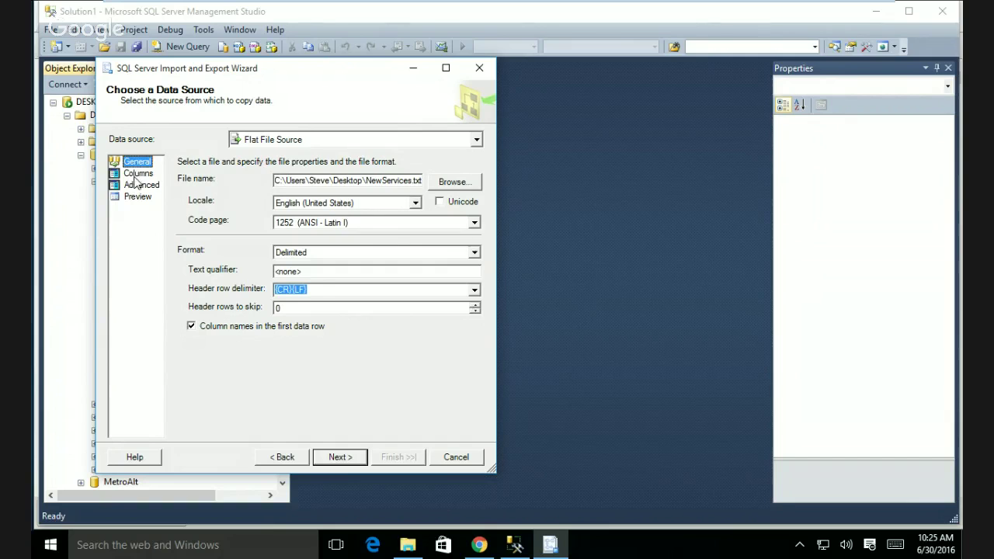
- Show the Columns page: comma delimiter and a preview of Name, OneTimeMax, LifeMax and Description
left_click(138, 173)
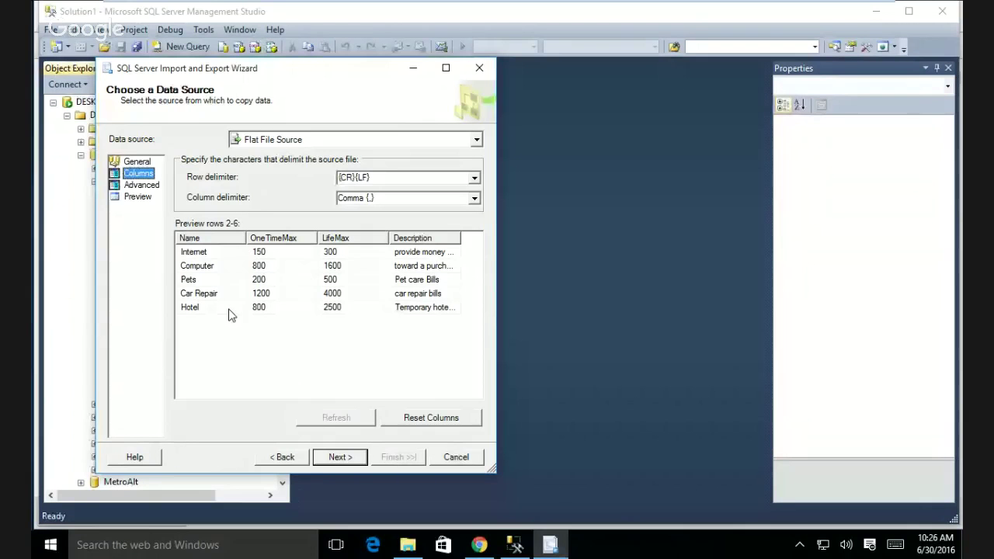
- View the advanced column properties, with Name as string [DT_STR] of width 50
left_click(141, 185)
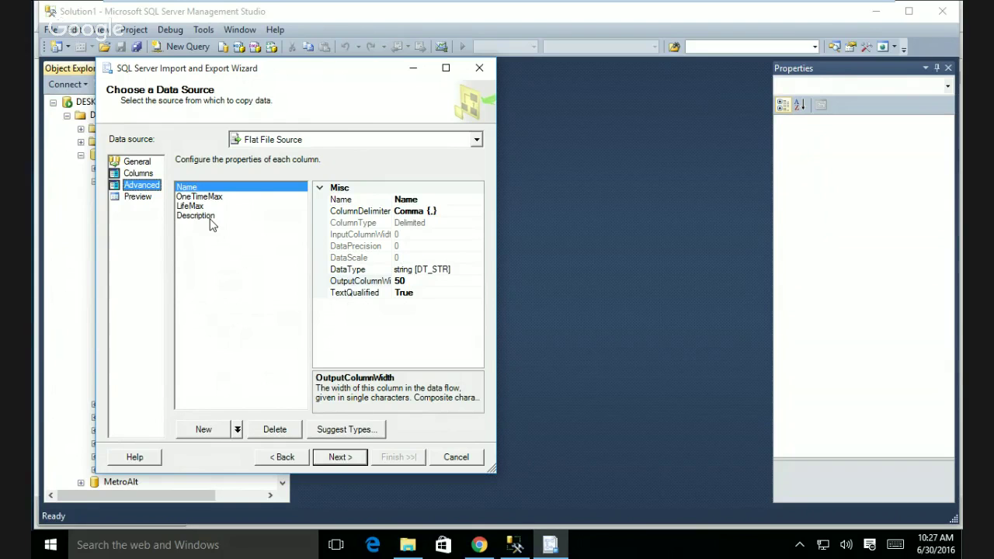
- Preview the NewServices.txt rows, then advance to Choose a Destination
left_click(137, 198)
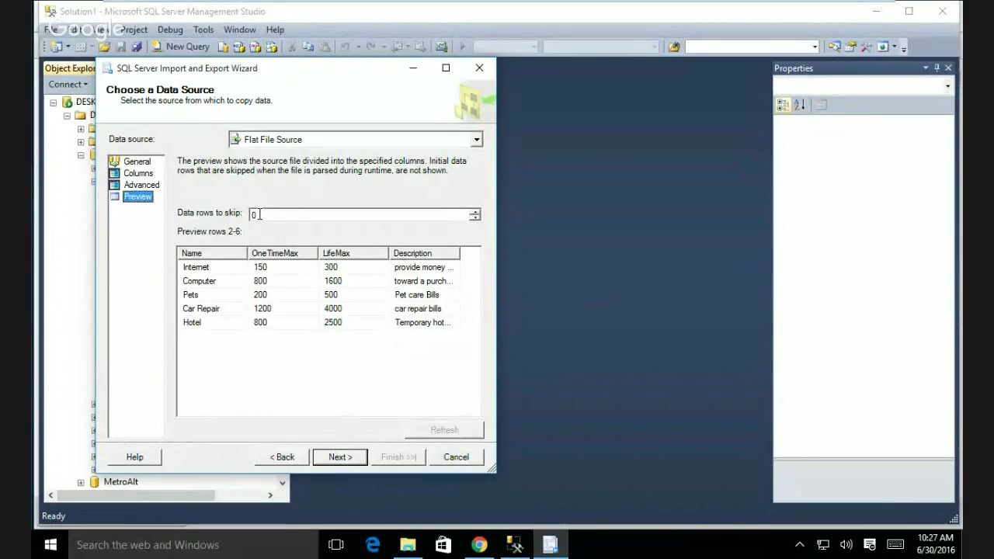
left_click(348, 464)
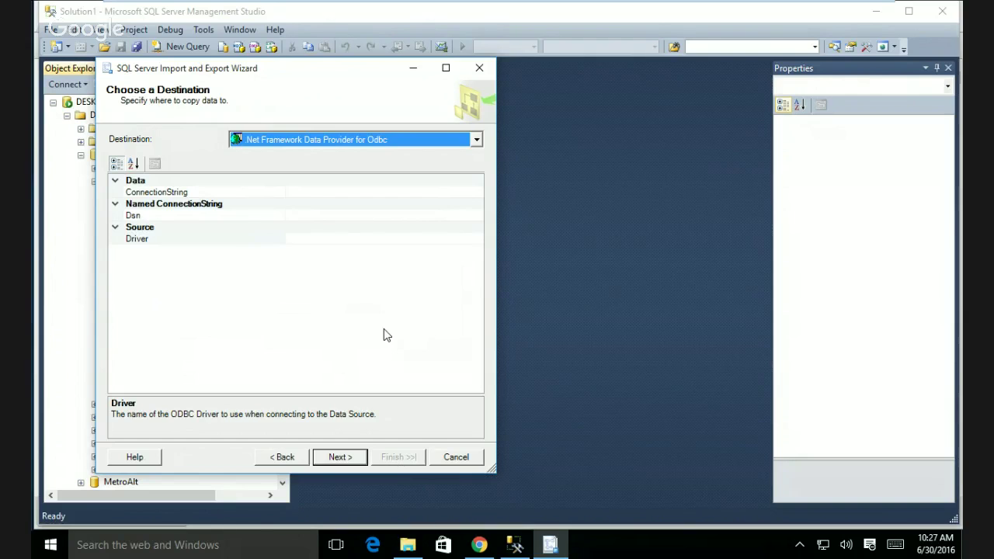
- Select SQL Server Native Client 11.0 as the destination, using the Community_Assist database
left_click(475, 140)
left_click(473, 228)
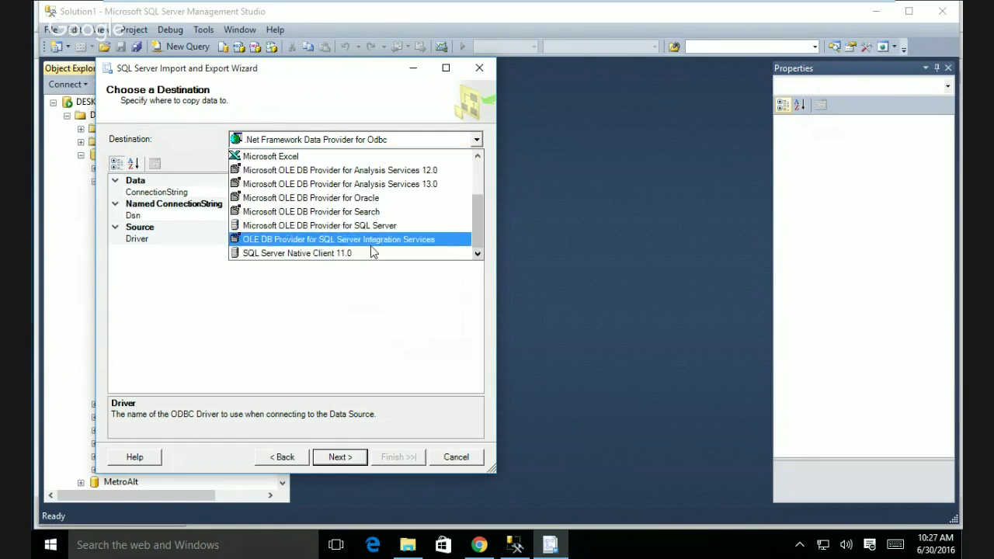
left_click(367, 258)
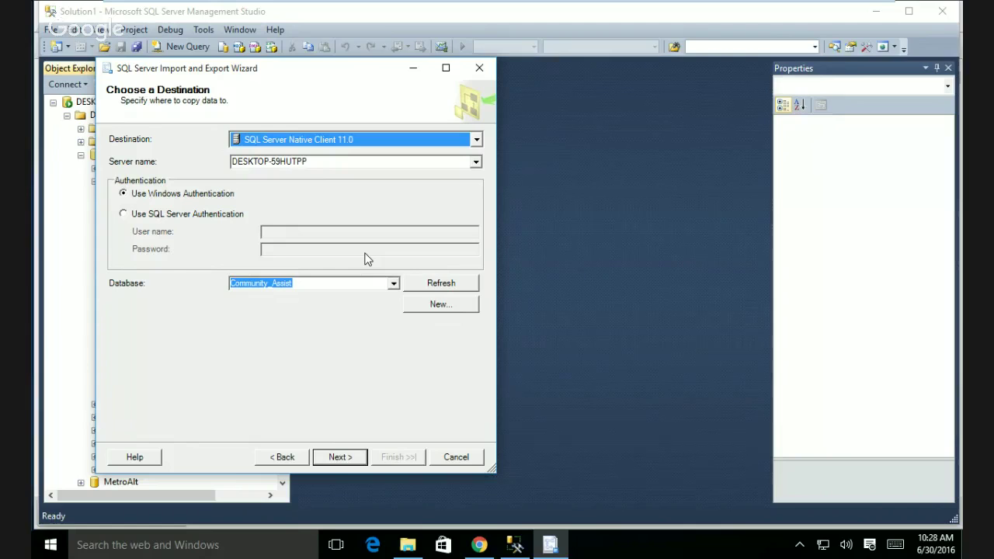
- Advance to Select Source Tables and Views, where NewServices.txt maps to [dbo].[NewServices]
left_click(341, 457)
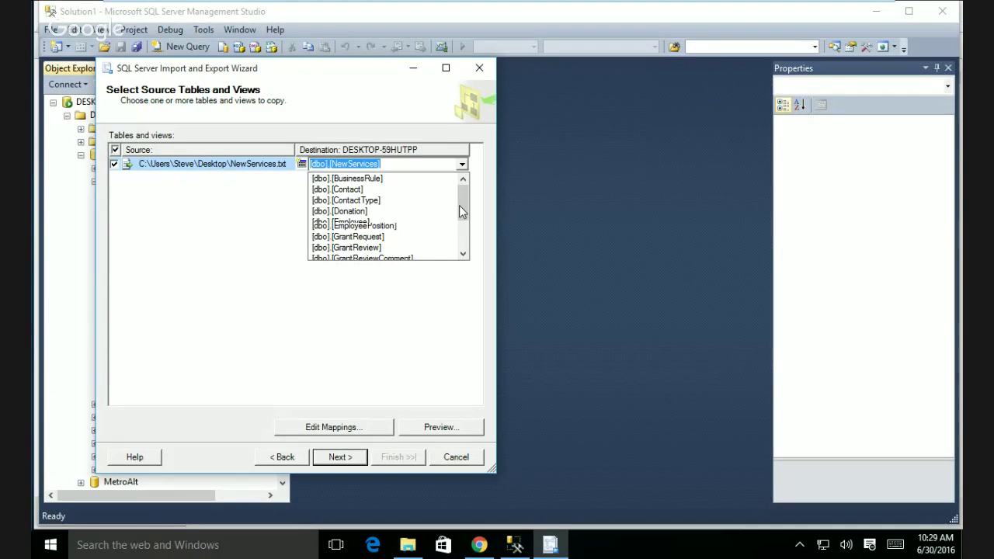
- Change the NewServices.txt destination table to [dbo].[GrantType]
left_click(364, 215)
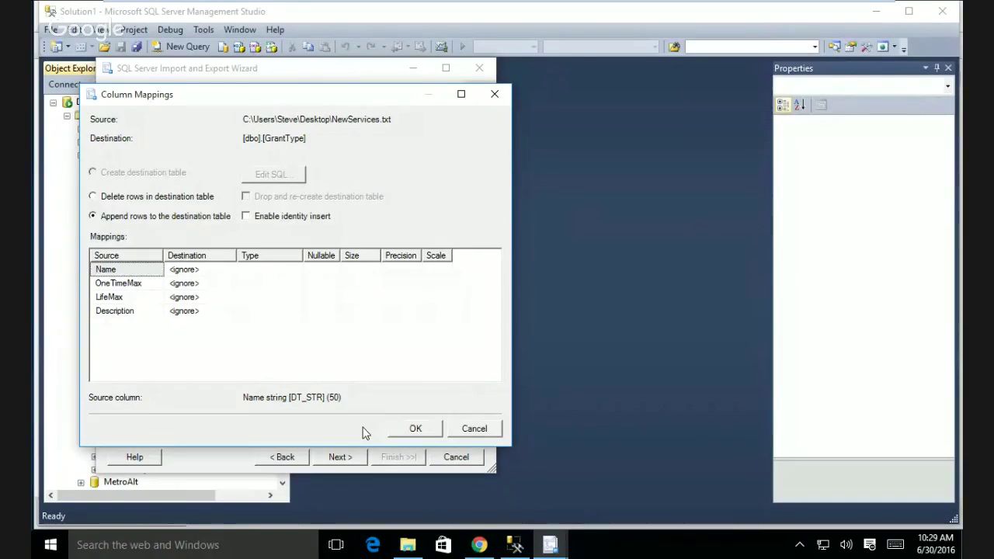
- Map Name, OneTimeMax, LifeMax, Description to GrantTypeName, GrantTypeMaximum, GrantTypeLifetimeMaximum, GrantTypeDescription
left_click(233, 272)
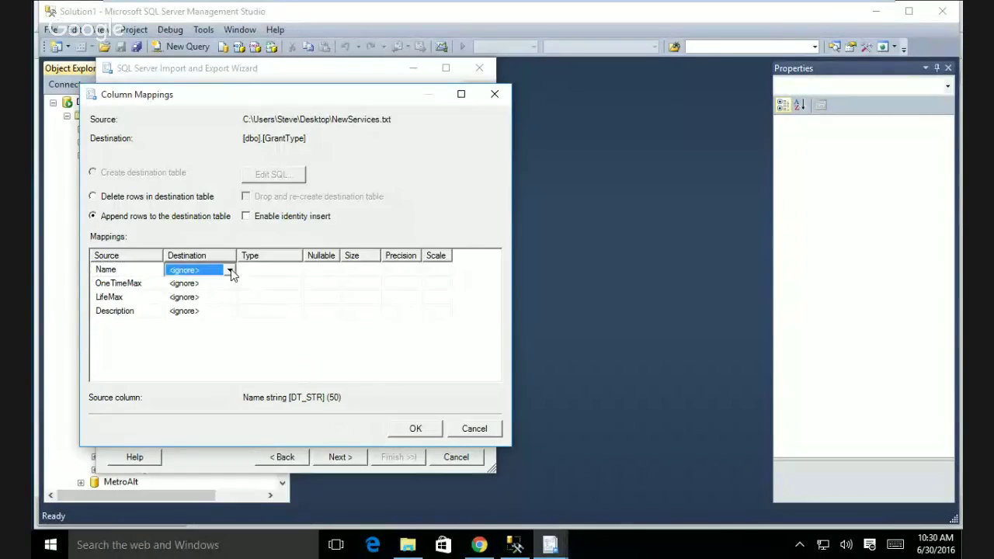
left_click(231, 270)
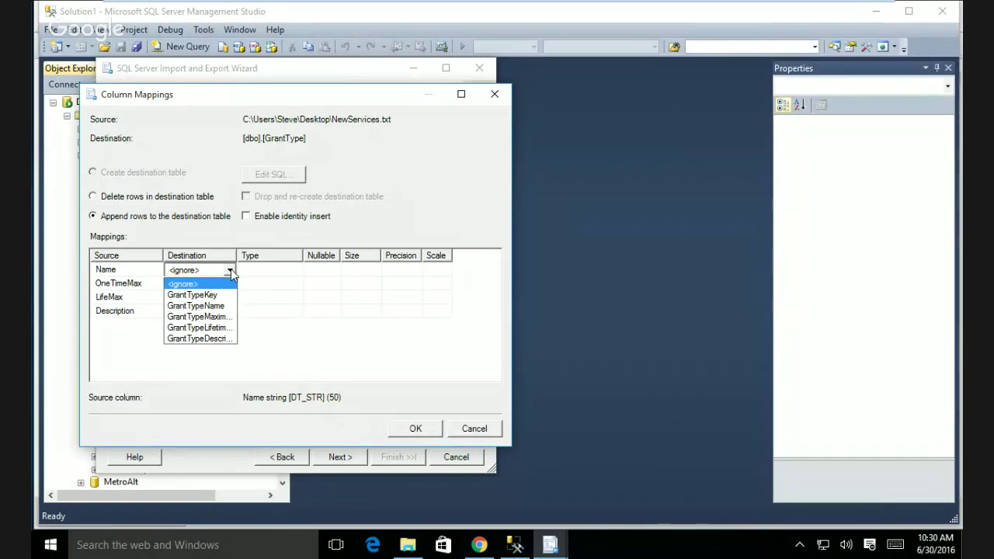
left_click(223, 306)
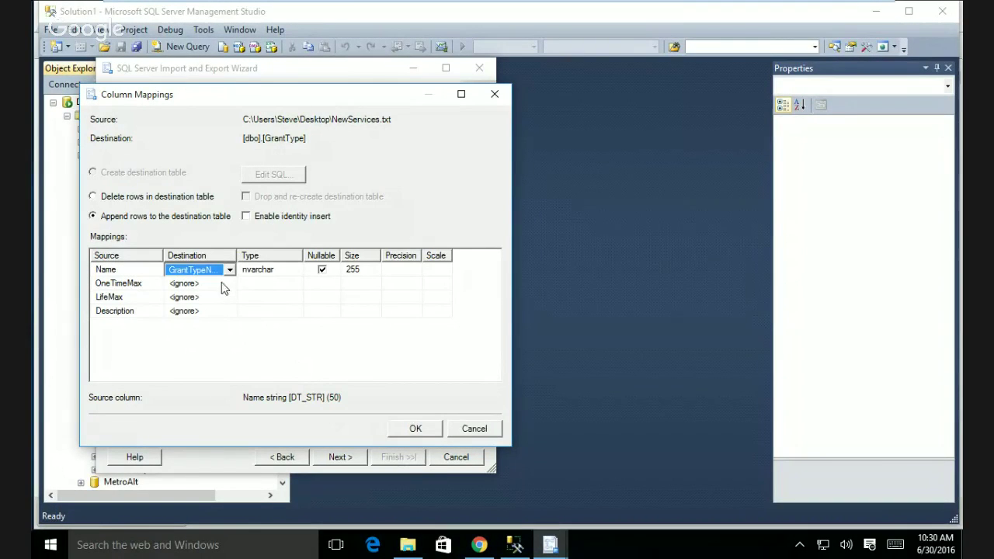
left_click(222, 283)
left_click(230, 284)
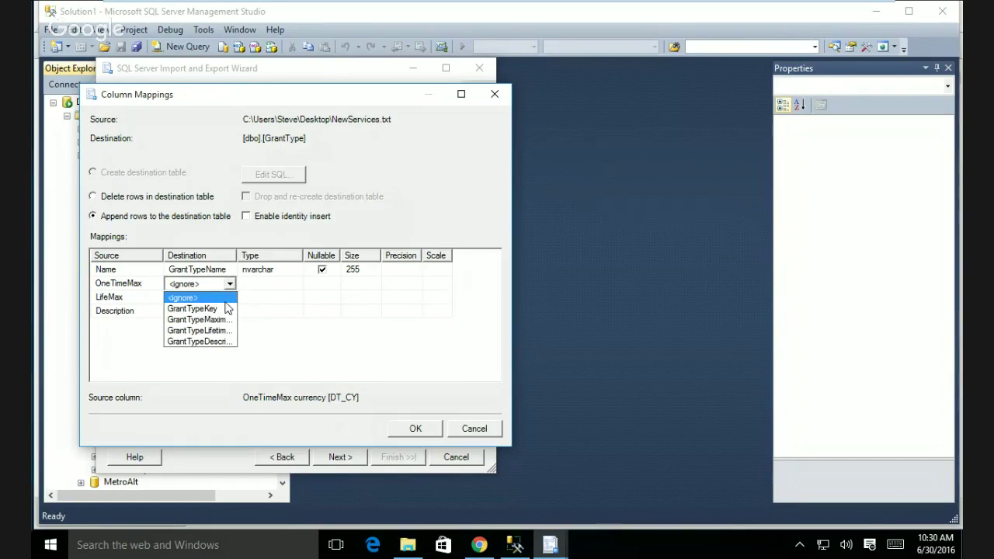
left_click(218, 324)
left_click(230, 300)
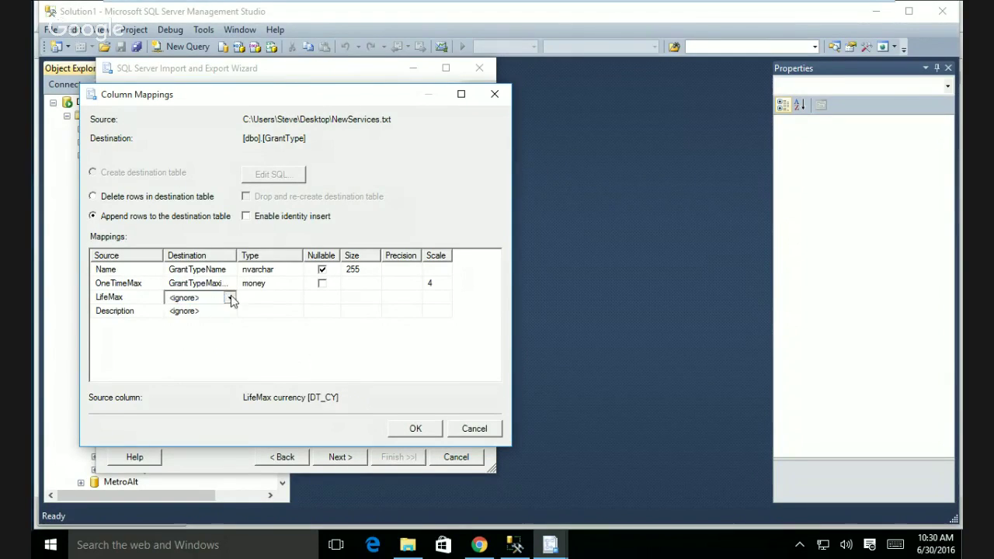
left_click(231, 300)
left_click(218, 336)
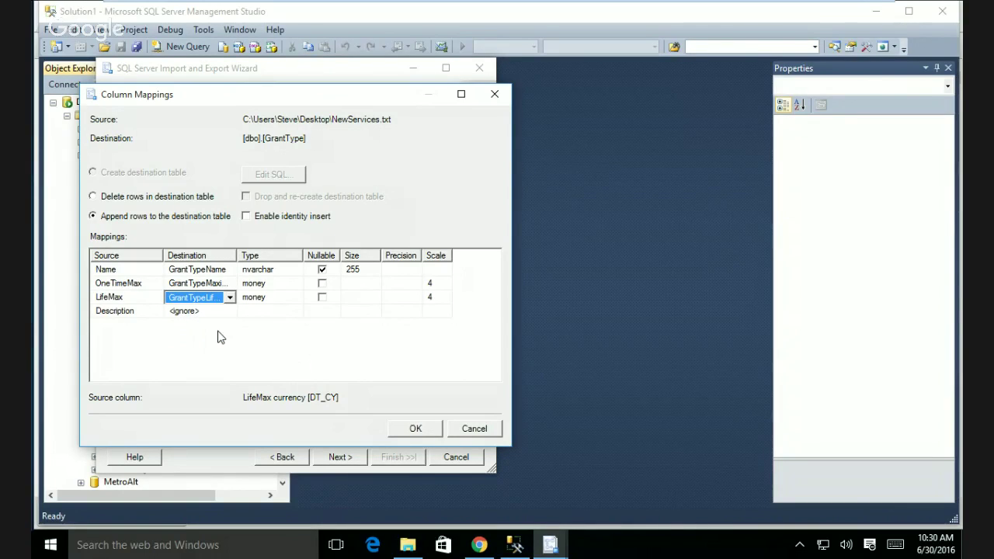
left_click(230, 311)
left_click(215, 347)
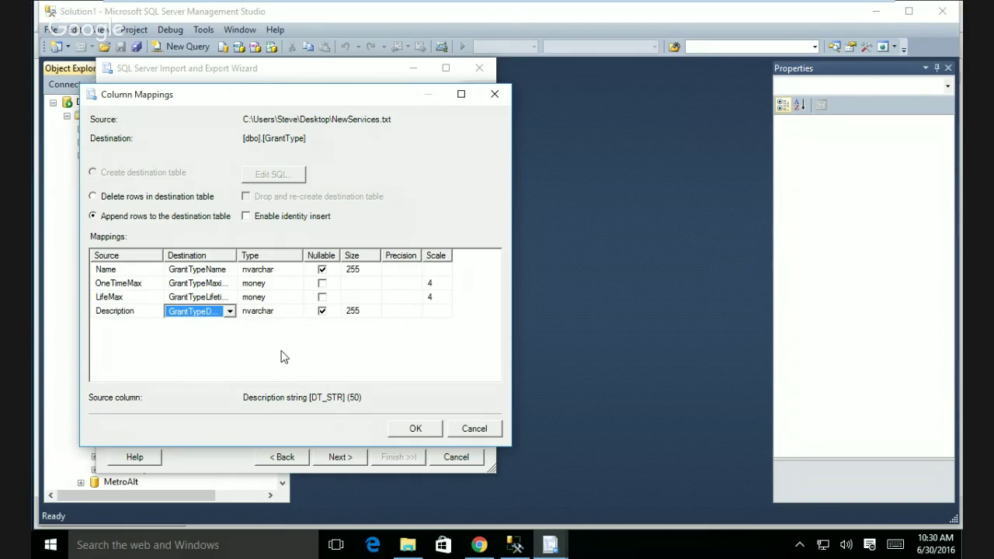
- Check the money and nvarchar destination types, widen the Destination column, and confirm the mappings
left_click(286, 283)
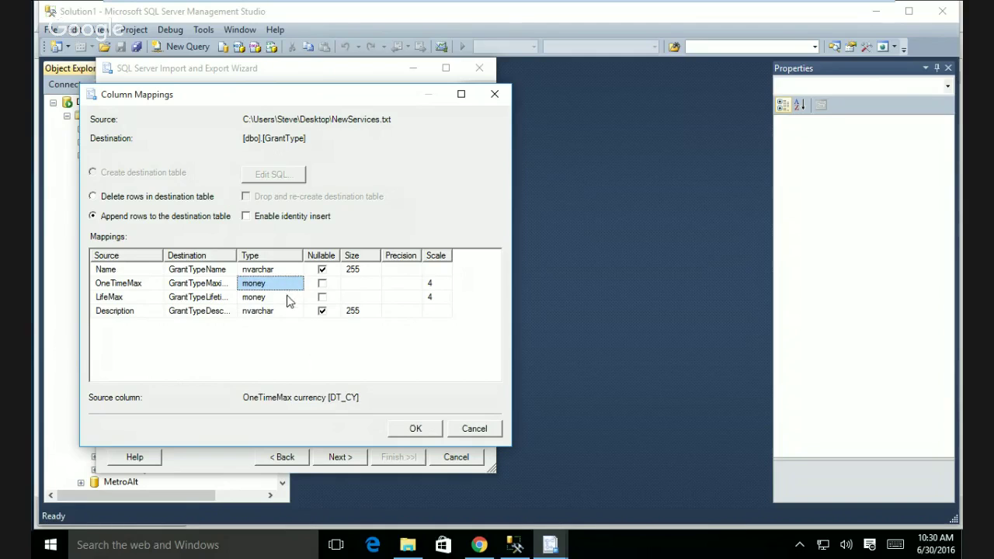
left_click(288, 297)
left_click(286, 311)
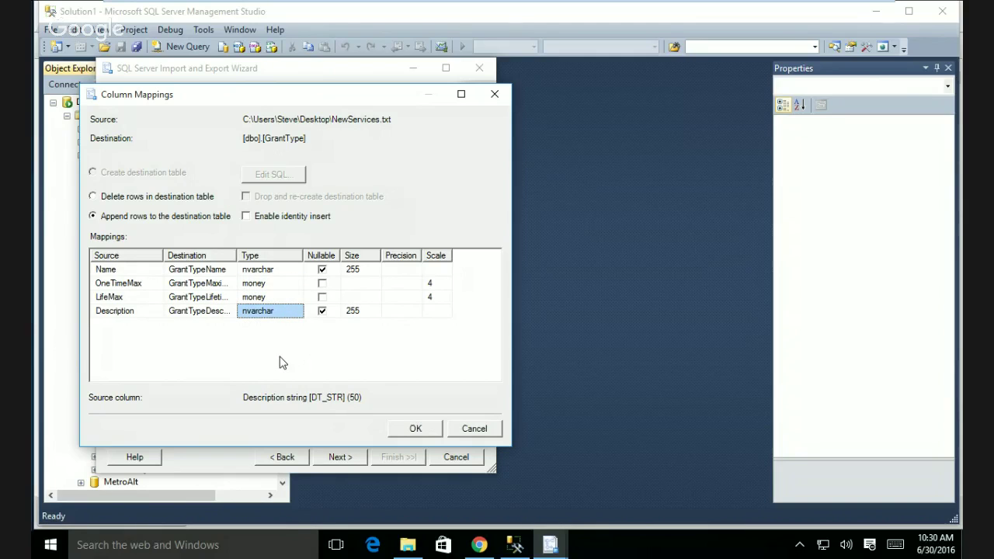
left_click_drag(236, 256, 309, 259)
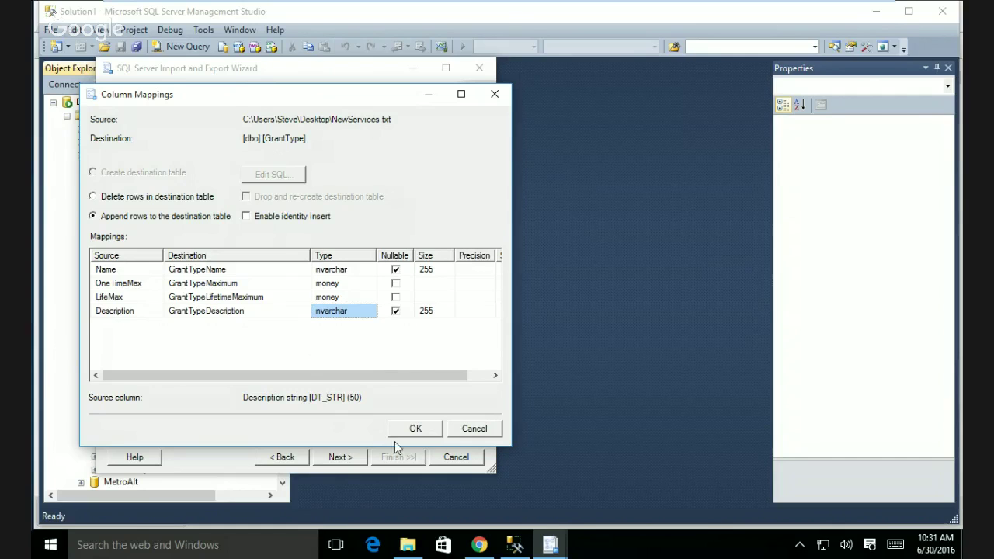
left_click(414, 428)
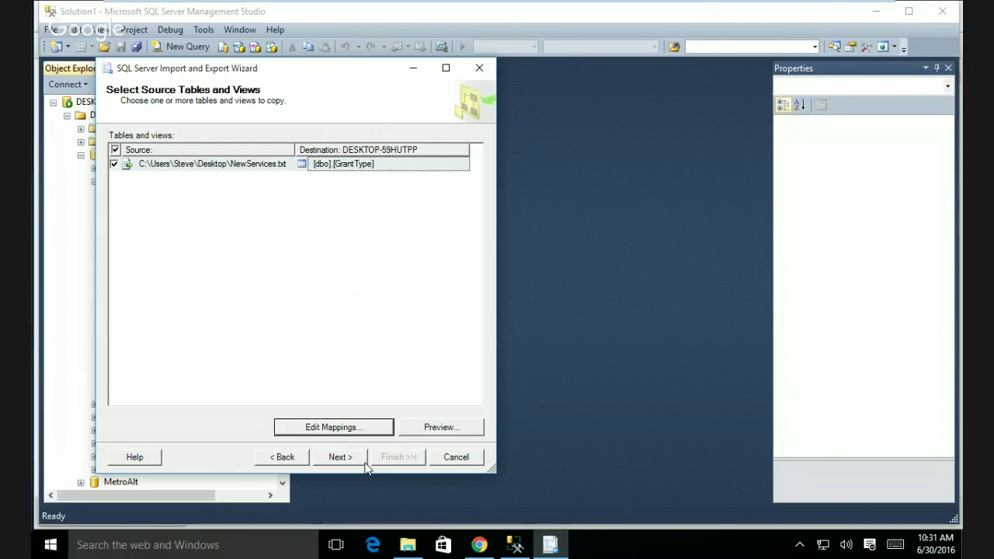
- Preview and close five NewServices.txt sample rows, then proceed to Review Data Type Mapping
left_click(427, 430)
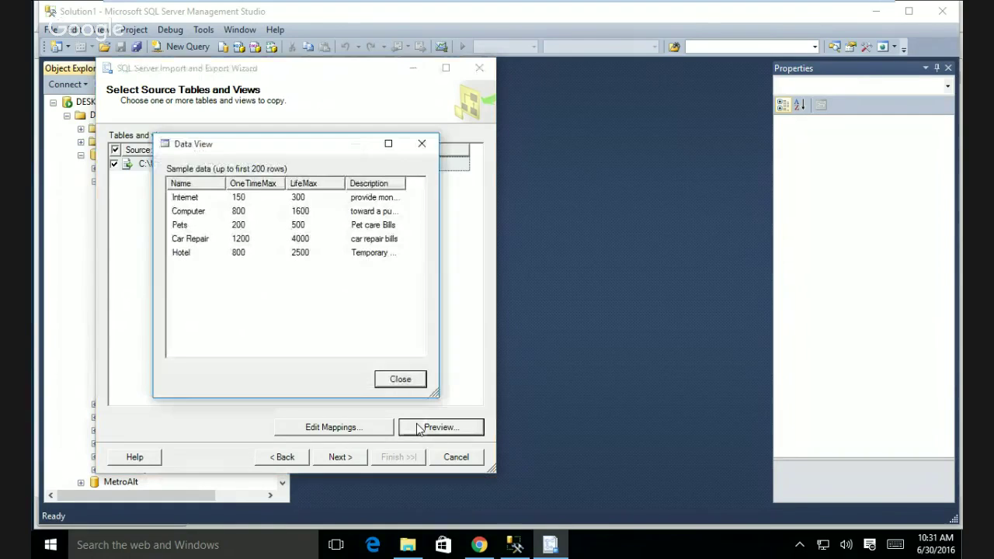
left_click(422, 143)
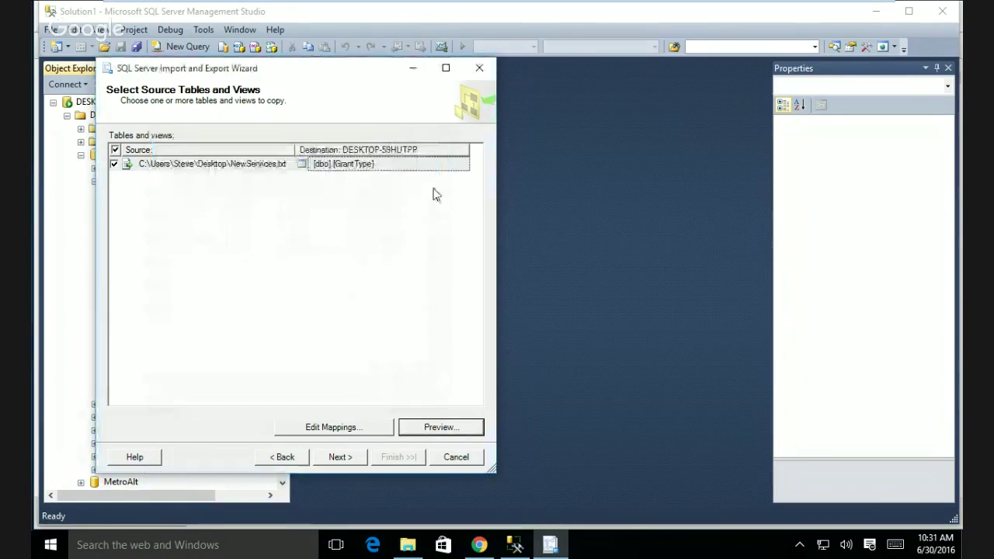
left_click(345, 457)
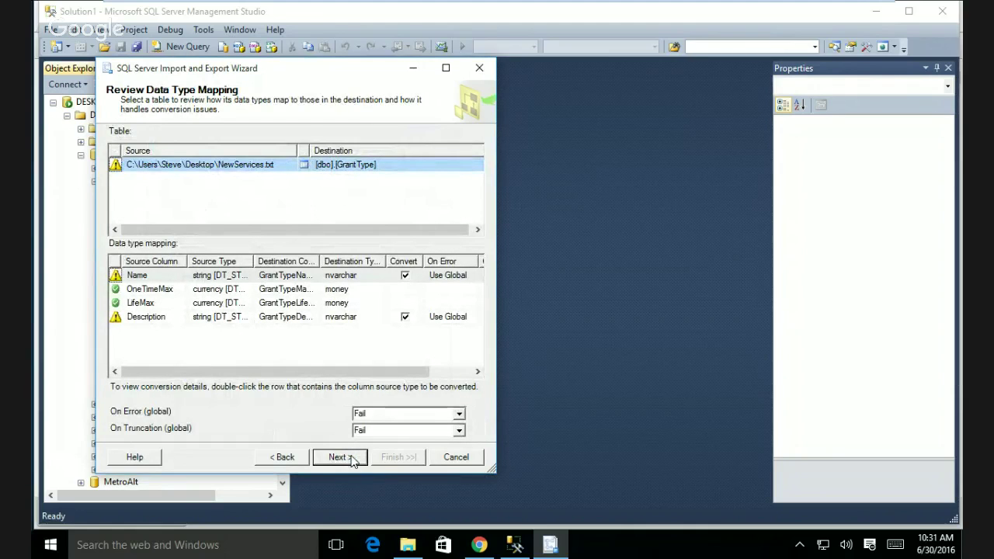
left_click(112, 281)
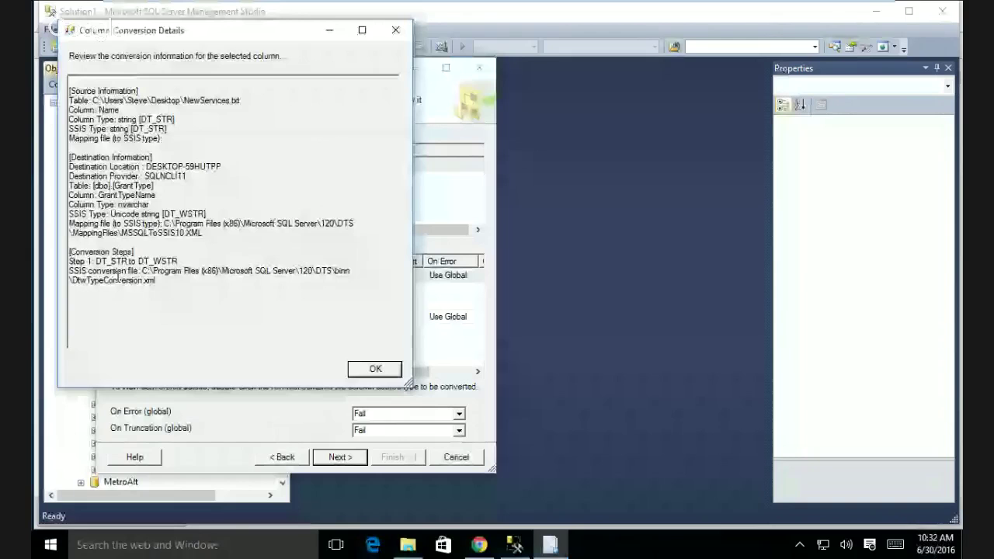
left_click(396, 32)
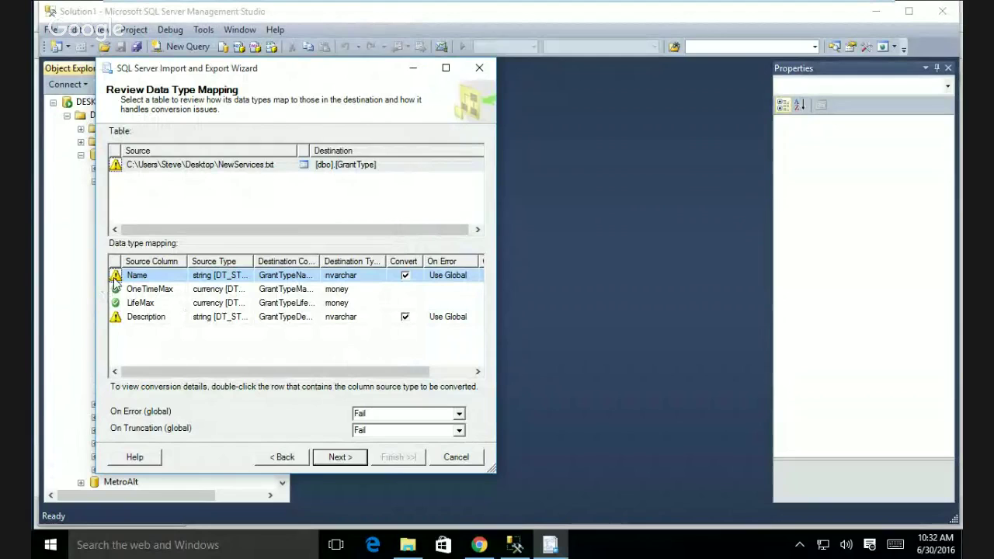
mouse_move(115, 281)
mouse_move(115, 318)
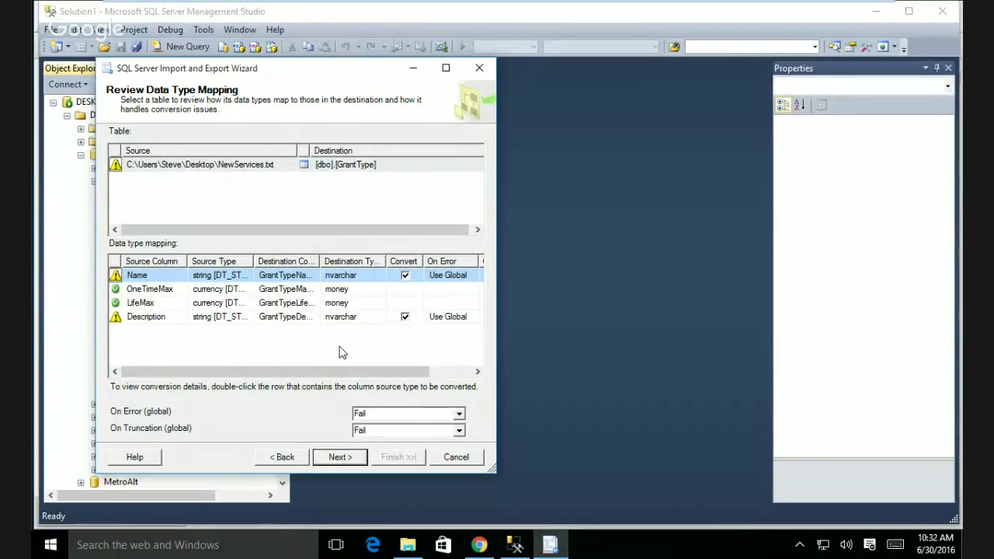
left_click(457, 415)
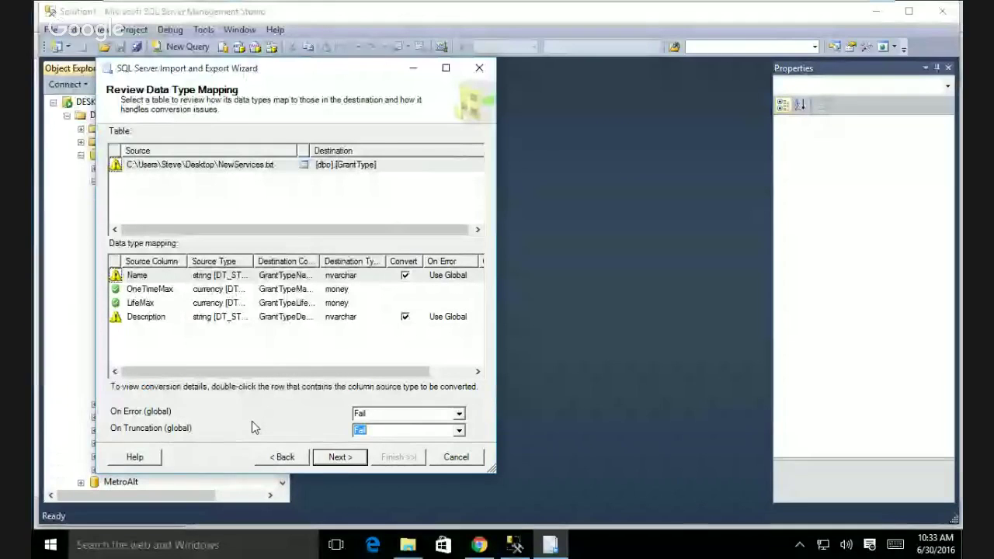
- Move past Review Data Type Mapping to the Save and Run Package page
left_click(379, 412)
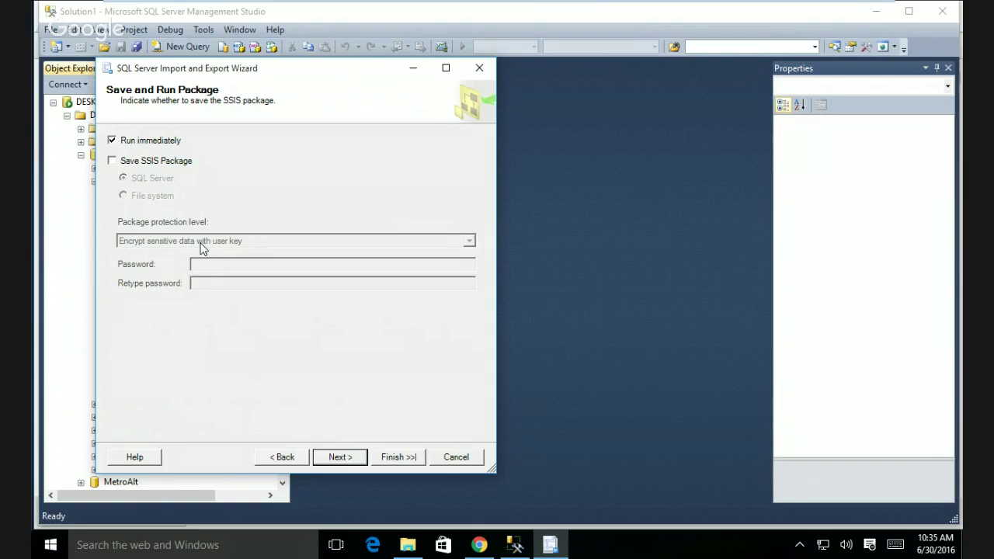
- Leave Save SSIS Package unchecked with Run immediately on, and reach Complete the Wizard
left_click(112, 162)
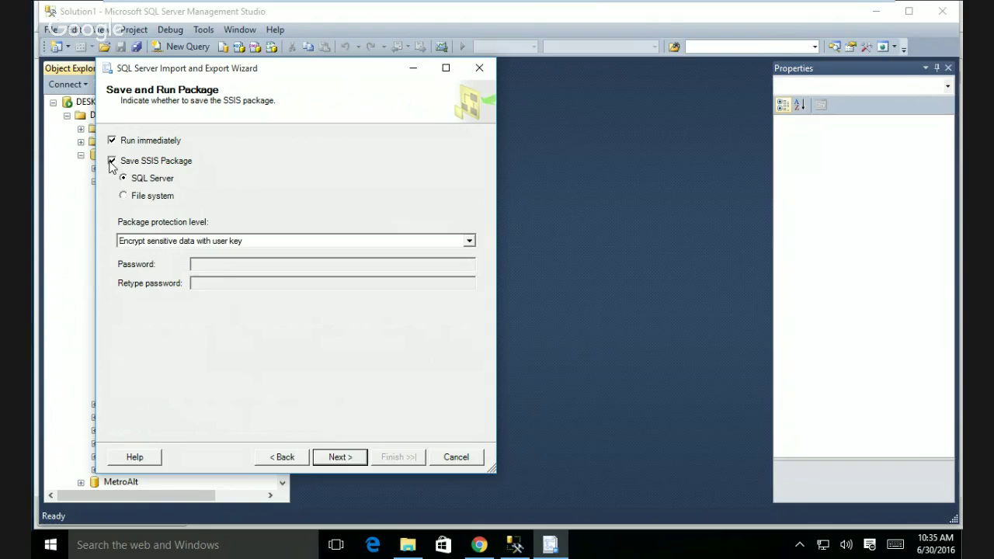
left_click(110, 163)
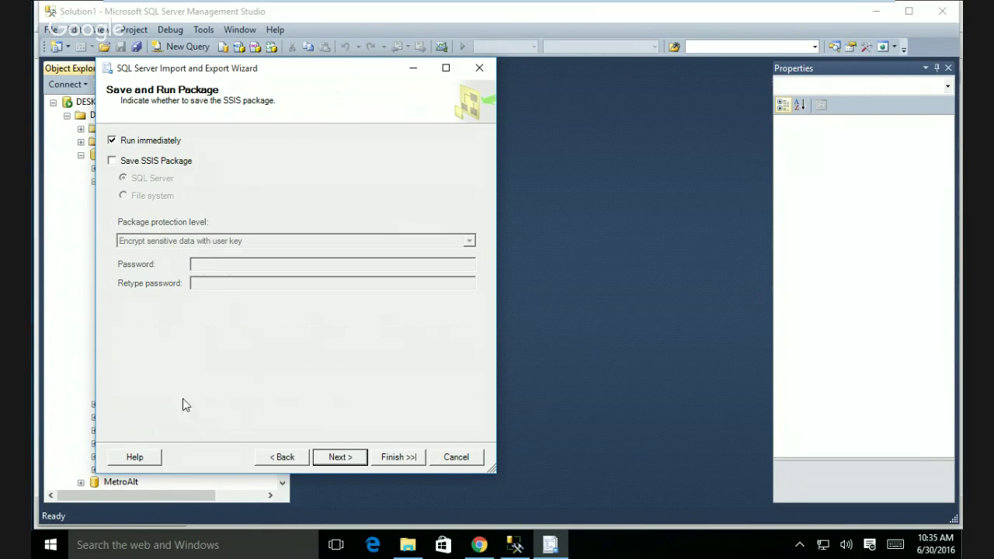
left_click(111, 164)
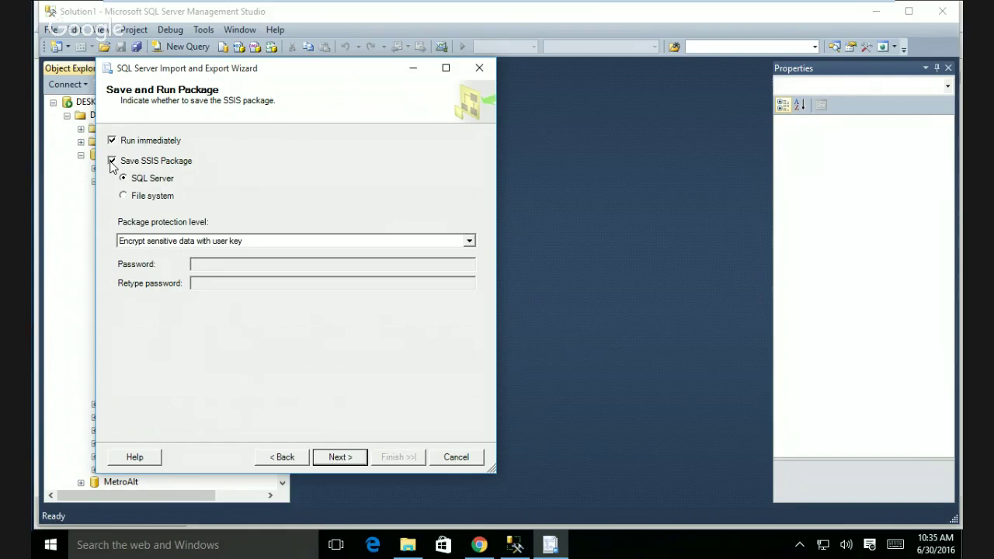
left_click(469, 242)
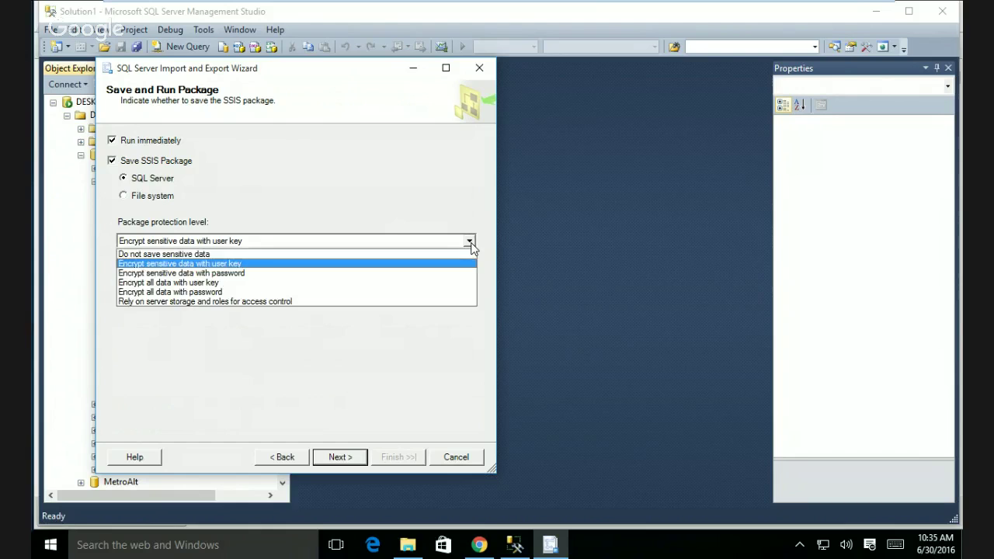
left_click(470, 242)
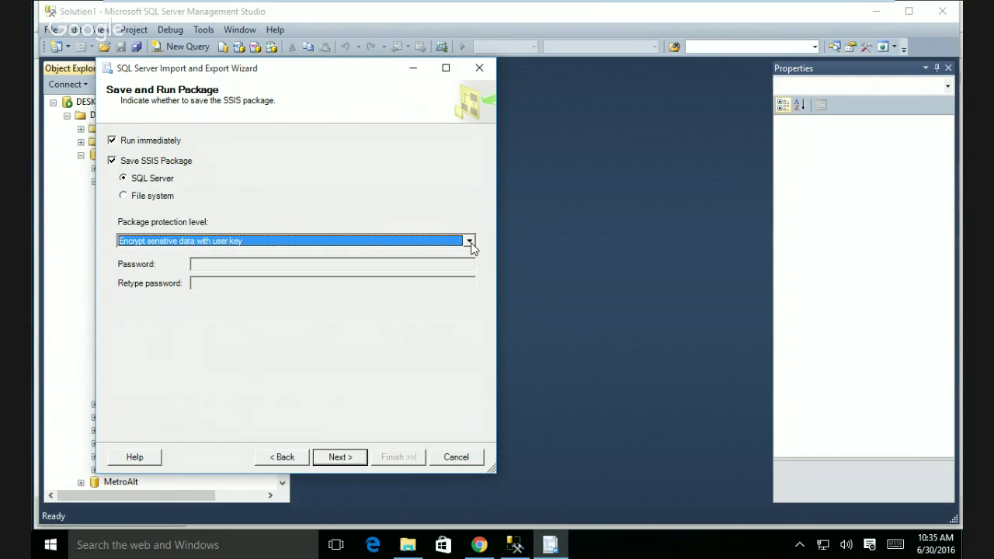
left_click(112, 161)
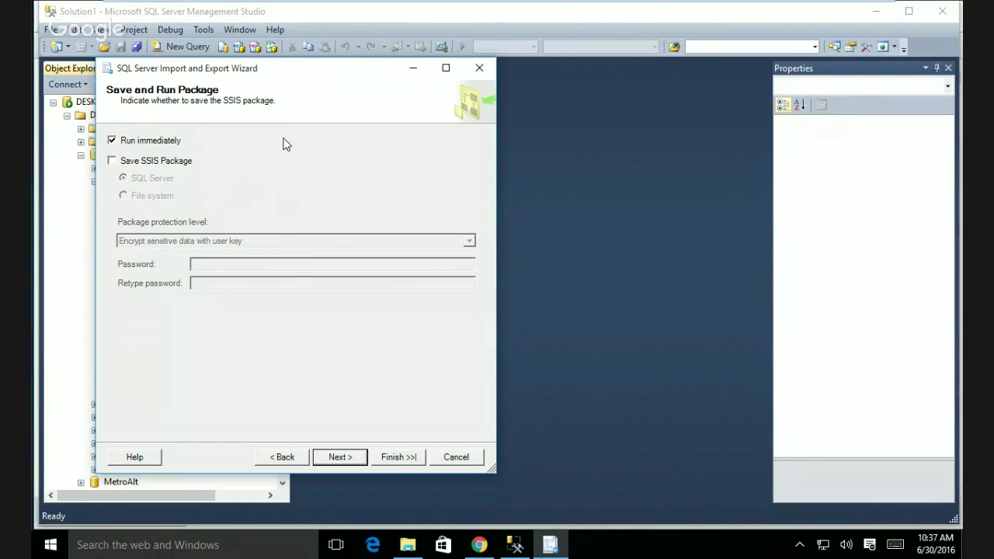
left_click(339, 458)
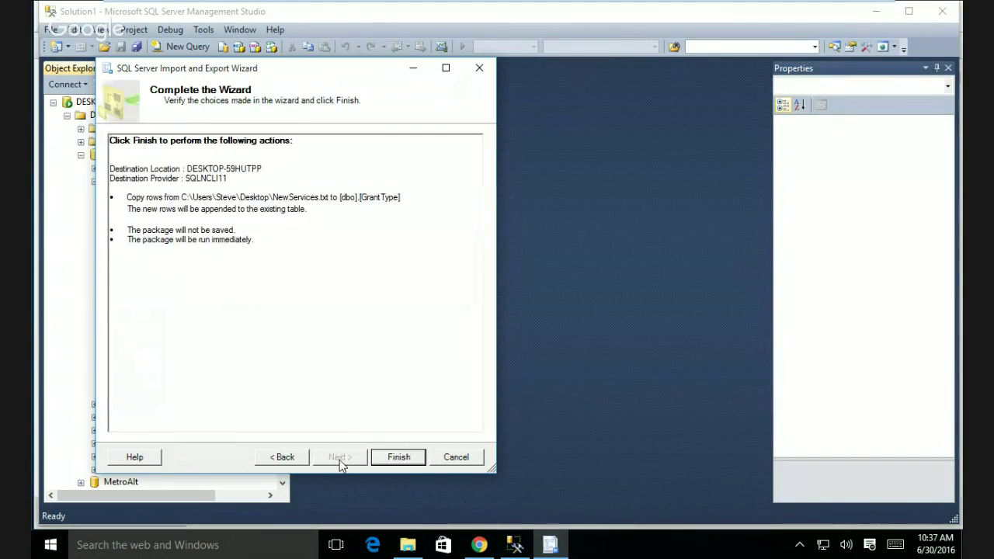